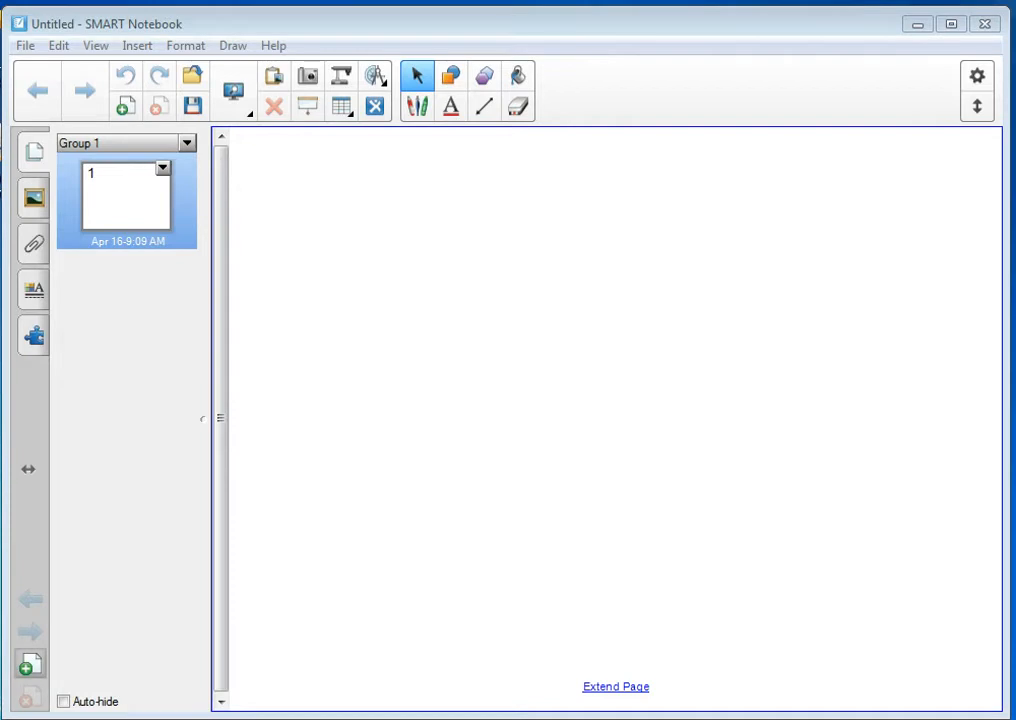
Step: Add two blank pages to the untitled notebook and return to page 1
{"action": "left_click", "coordinate": [28, 665]}
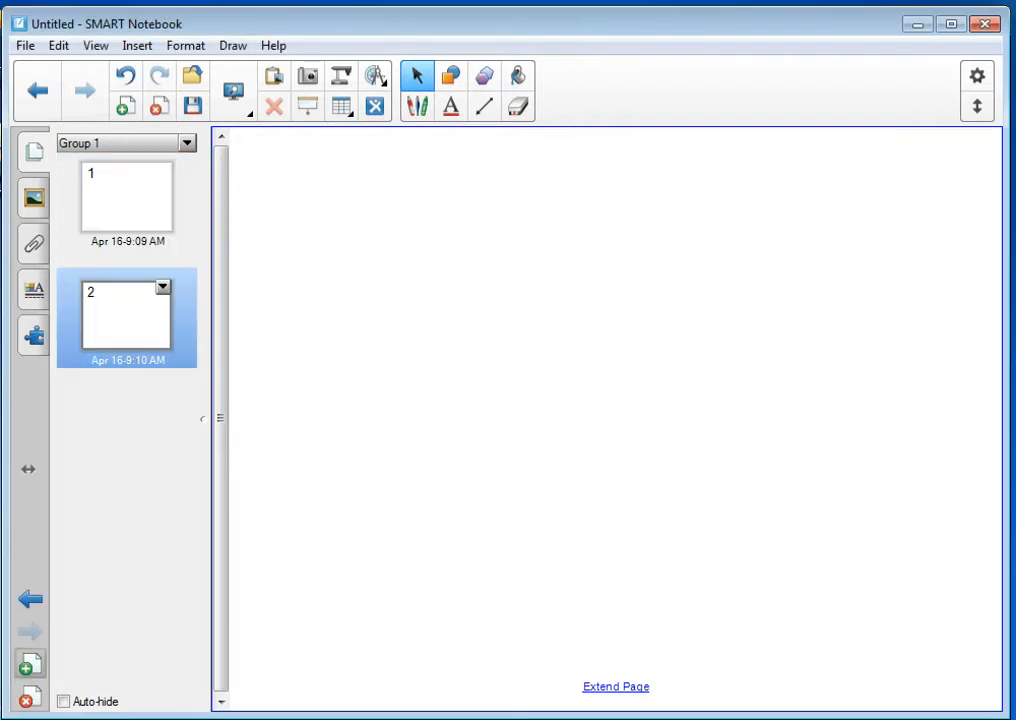
{"action": "left_click", "coordinate": [28, 665]}
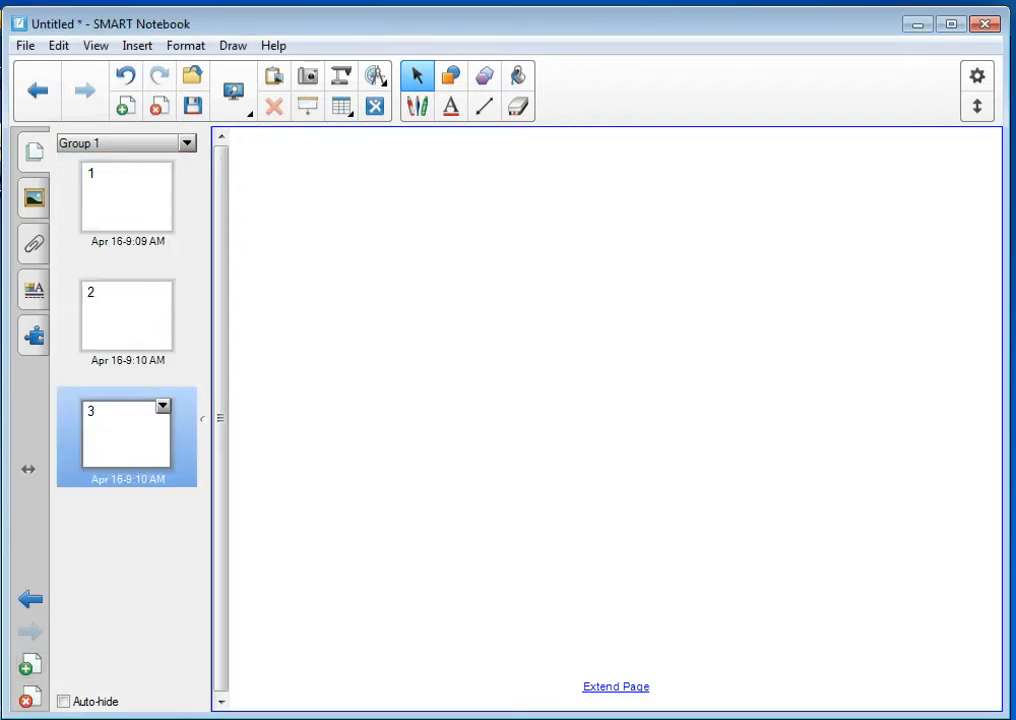
{"action": "left_click", "coordinate": [127, 198]}
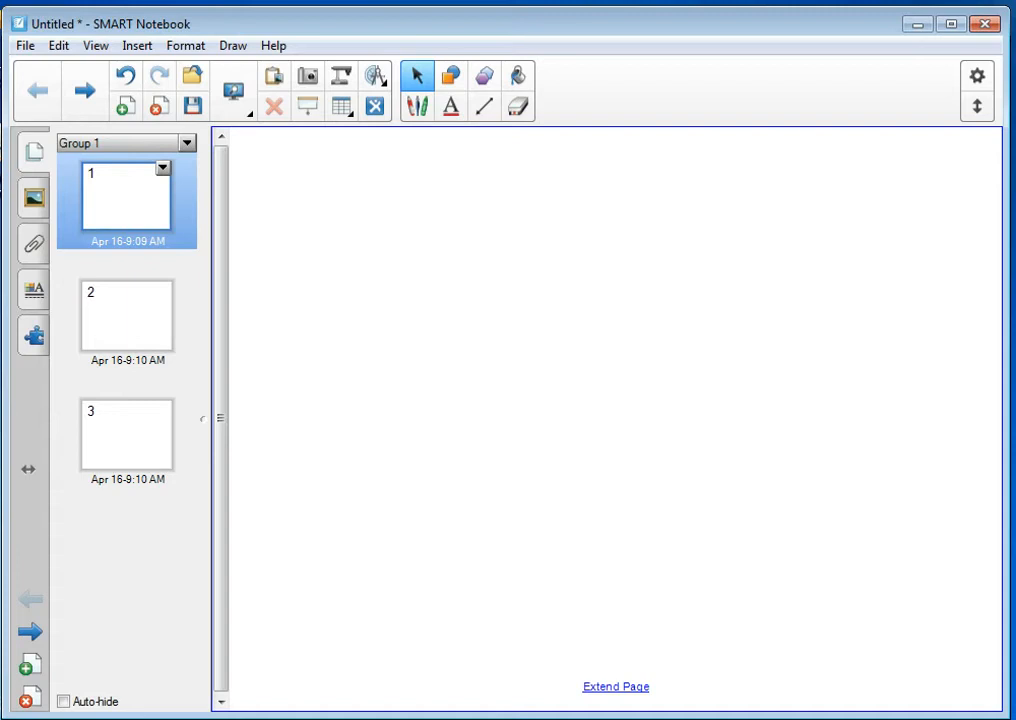
Step: With the standard Pen type, draw freehand solid squiggles in black, red and purple across the upper part of page 1
{"action": "left_click", "coordinate": [417, 106]}
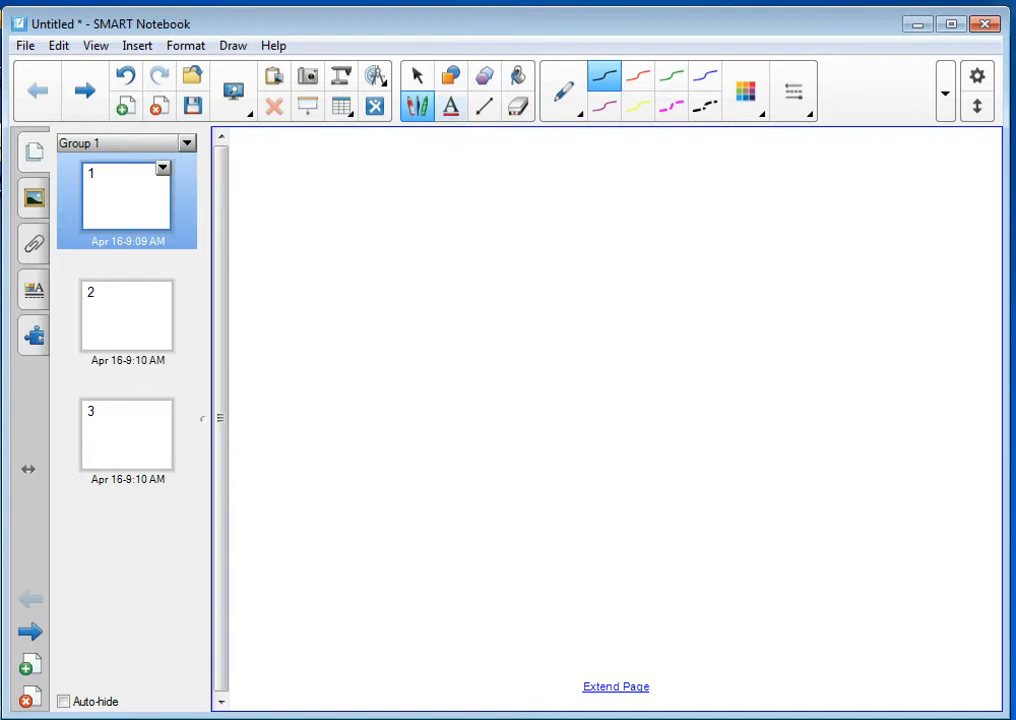
{"action": "left_click", "coordinate": [417, 76]}
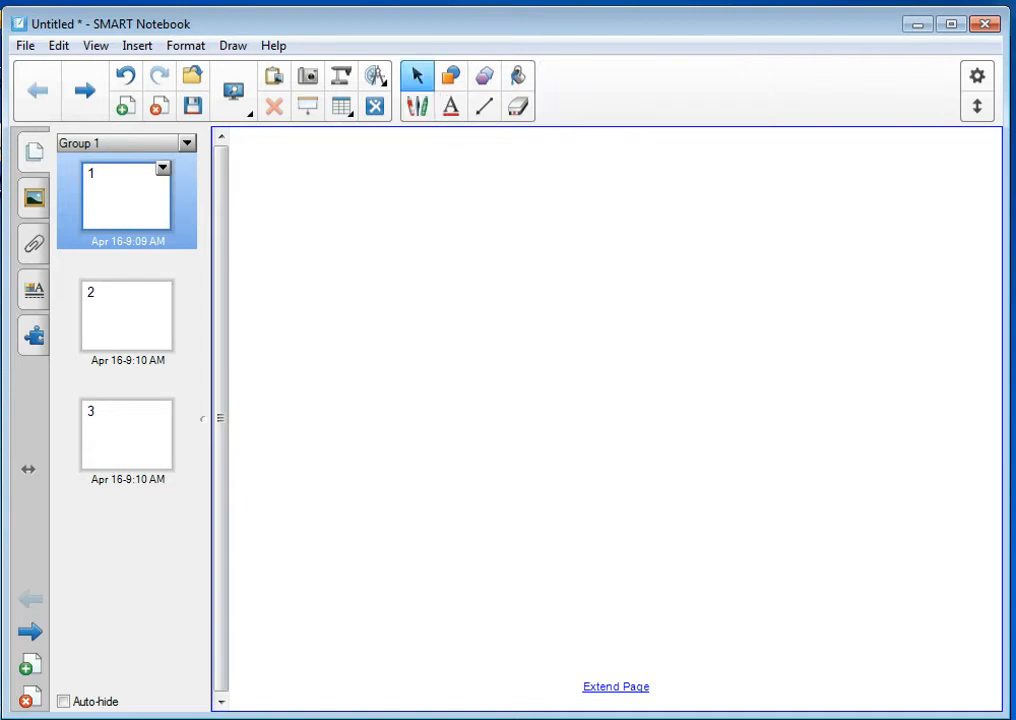
{"action": "left_click", "coordinate": [417, 106]}
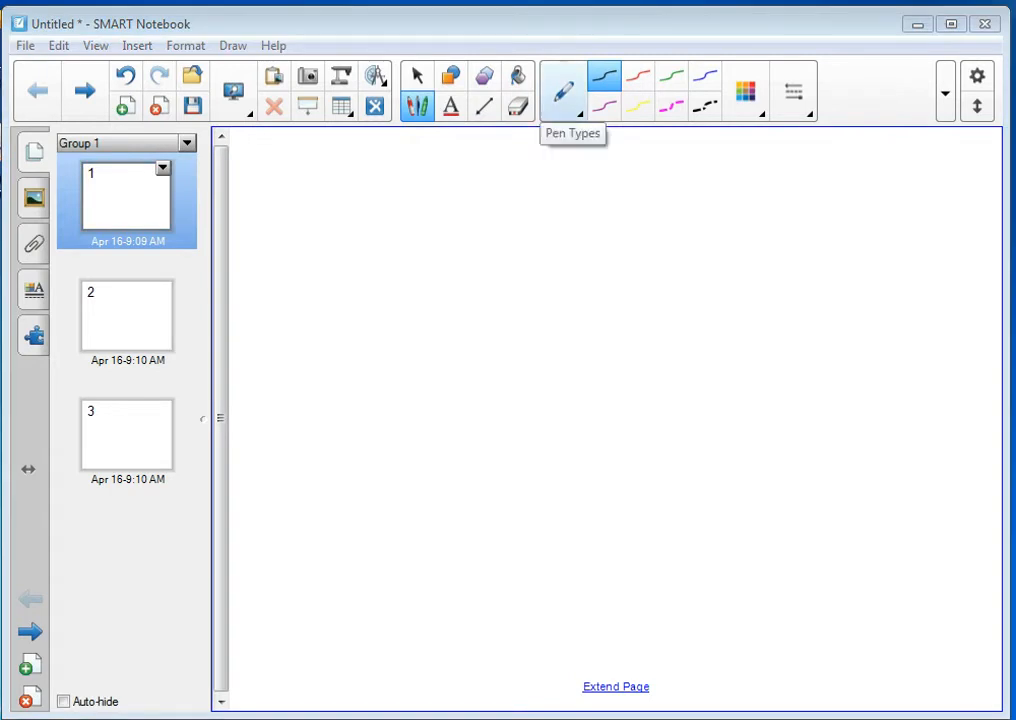
{"action": "left_click", "coordinate": [563, 93]}
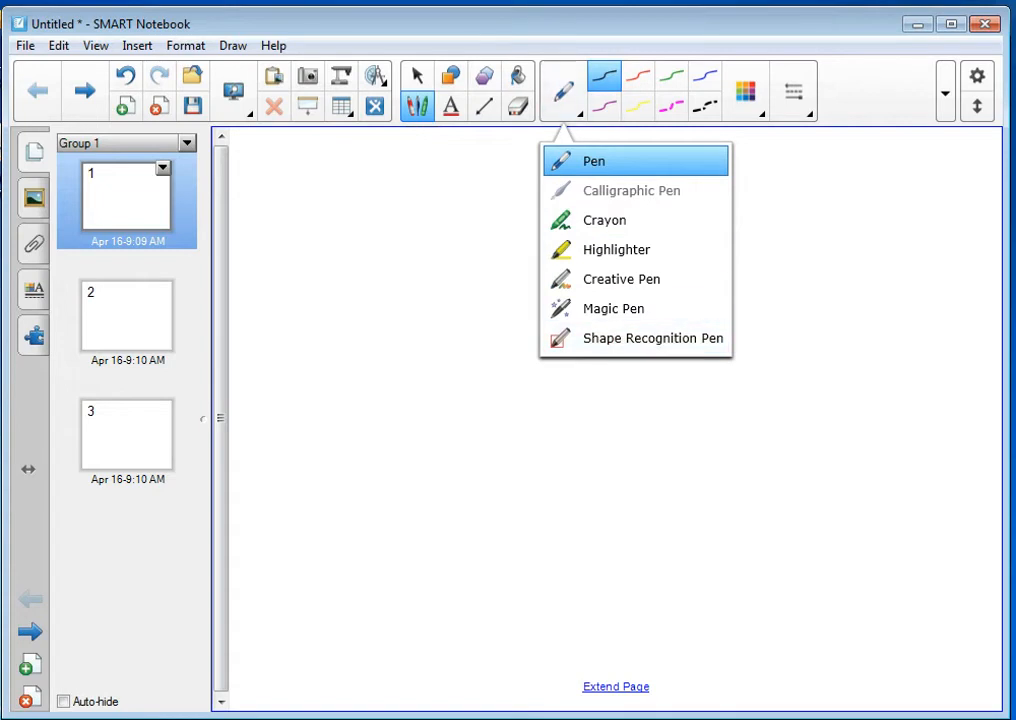
{"action": "left_click", "coordinate": [564, 92]}
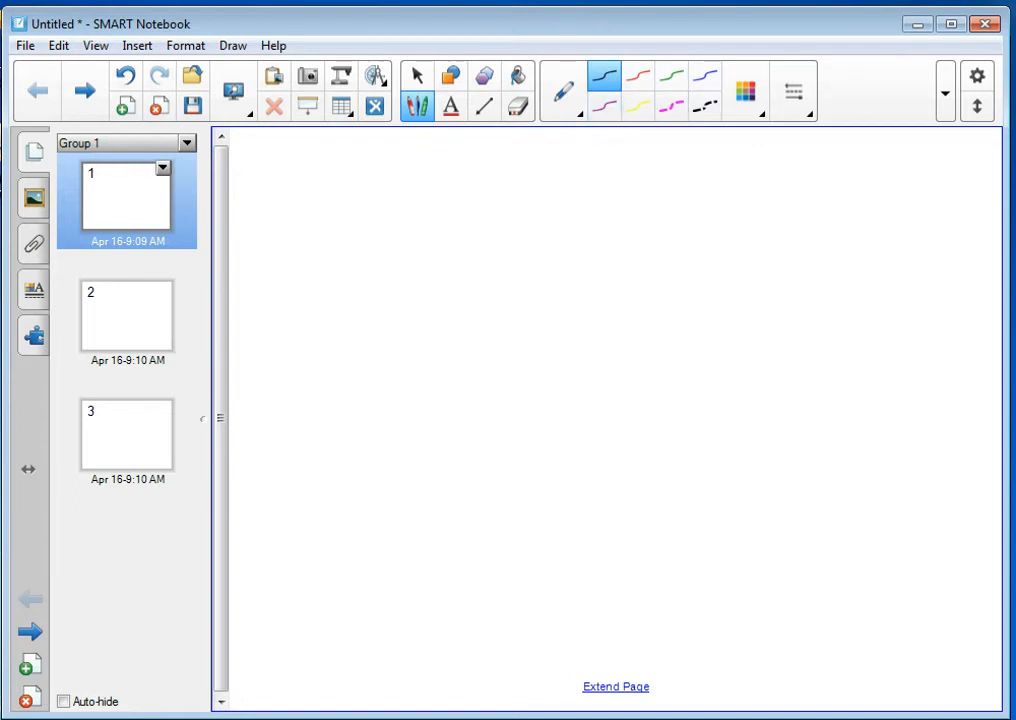
{"action": "mouse_move", "coordinate": [263, 258]}
{"action": "left_mouse_down"}
{"action": "mouse_move", "coordinate": [333, 206]}
{"action": "mouse_move", "coordinate": [288, 285]}
{"action": "mouse_move", "coordinate": [400, 305]}
{"action": "mouse_move", "coordinate": [430, 363]}
{"action": "left_mouse_up"}
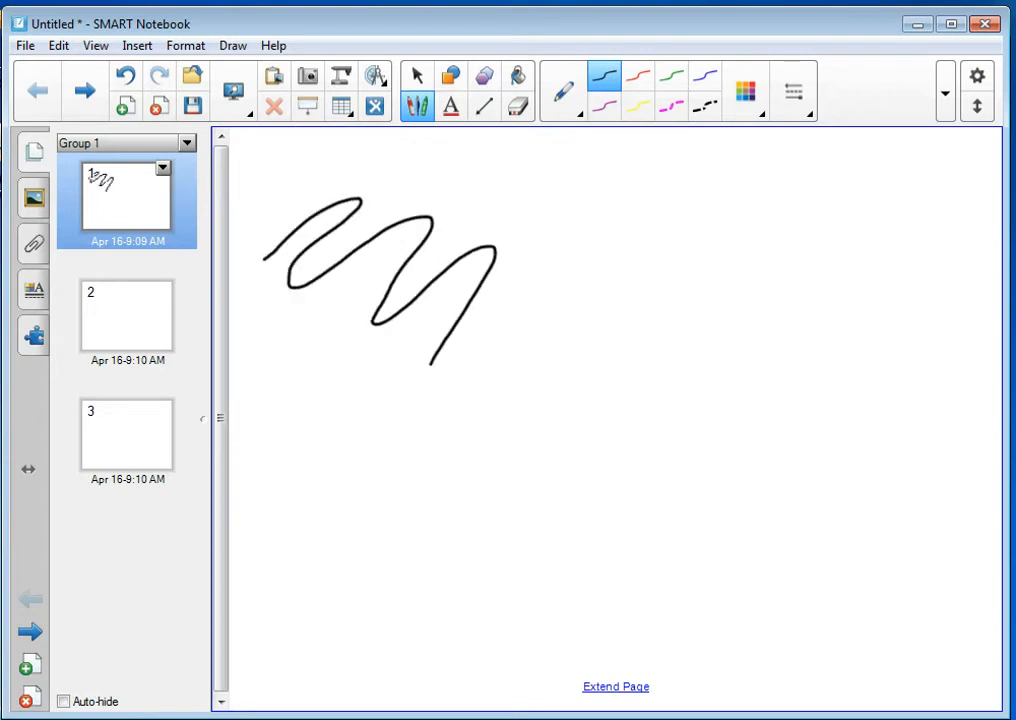
{"action": "left_click", "coordinate": [638, 76]}
{"action": "mouse_move", "coordinate": [547, 226]}
{"action": "left_mouse_down"}
{"action": "mouse_move", "coordinate": [615, 201]}
{"action": "mouse_move", "coordinate": [699, 288]}
{"action": "mouse_move", "coordinate": [676, 344]}
{"action": "left_mouse_up"}
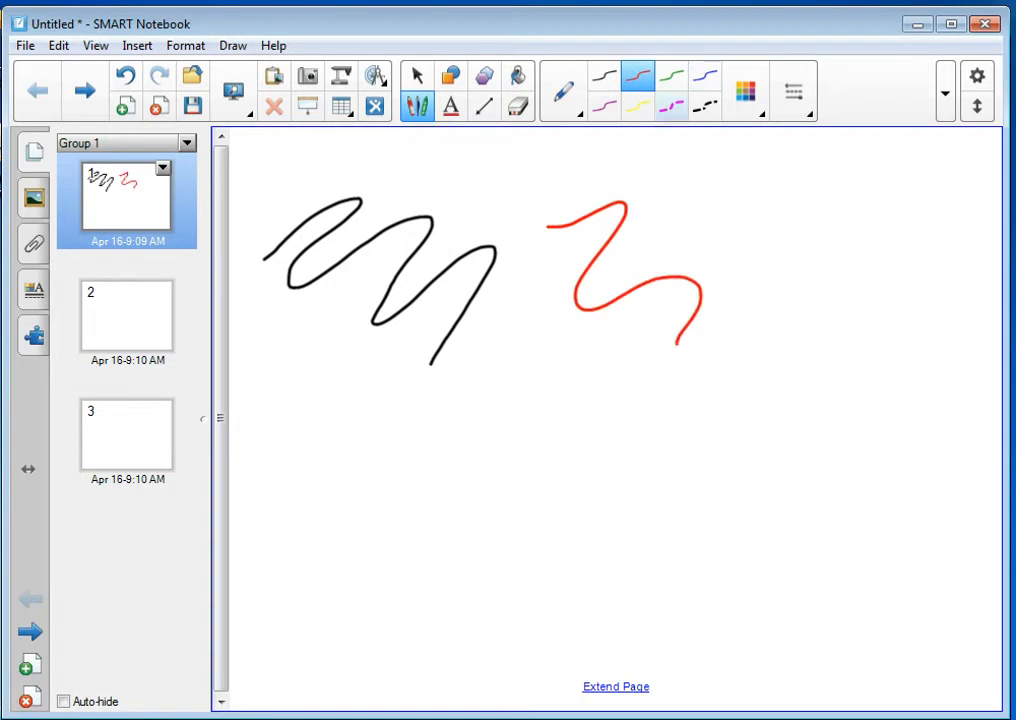
{"action": "left_click", "coordinate": [604, 106]}
{"action": "mouse_move", "coordinate": [855, 266]}
{"action": "left_mouse_down"}
{"action": "mouse_move", "coordinate": [866, 364]}
{"action": "mouse_move", "coordinate": [726, 457]}
{"action": "left_mouse_up"}
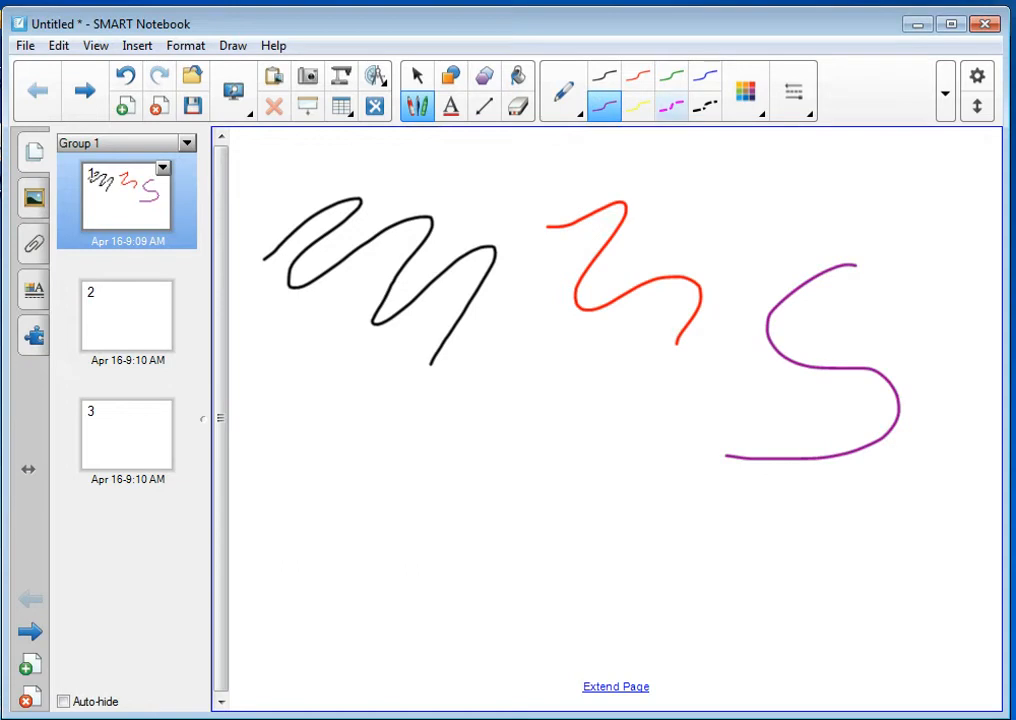
Step: Handwrite the letters "abc" near the page's lower edge with the dashed pink pen style
{"action": "left_click", "coordinate": [671, 106]}
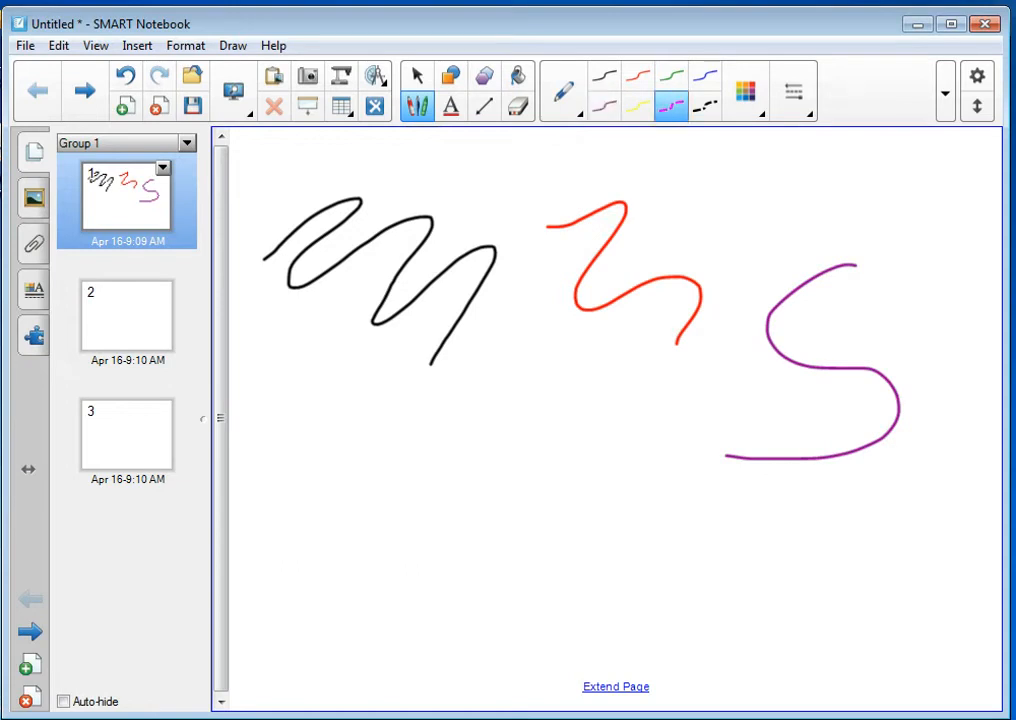
{"action": "mouse_move", "coordinate": [302, 596]}
{"action": "left_mouse_down"}
{"action": "mouse_move", "coordinate": [283, 596]}
{"action": "mouse_move", "coordinate": [295, 638]}
{"action": "mouse_move", "coordinate": [299, 596]}
{"action": "mouse_move", "coordinate": [311, 643]}
{"action": "left_mouse_up"}
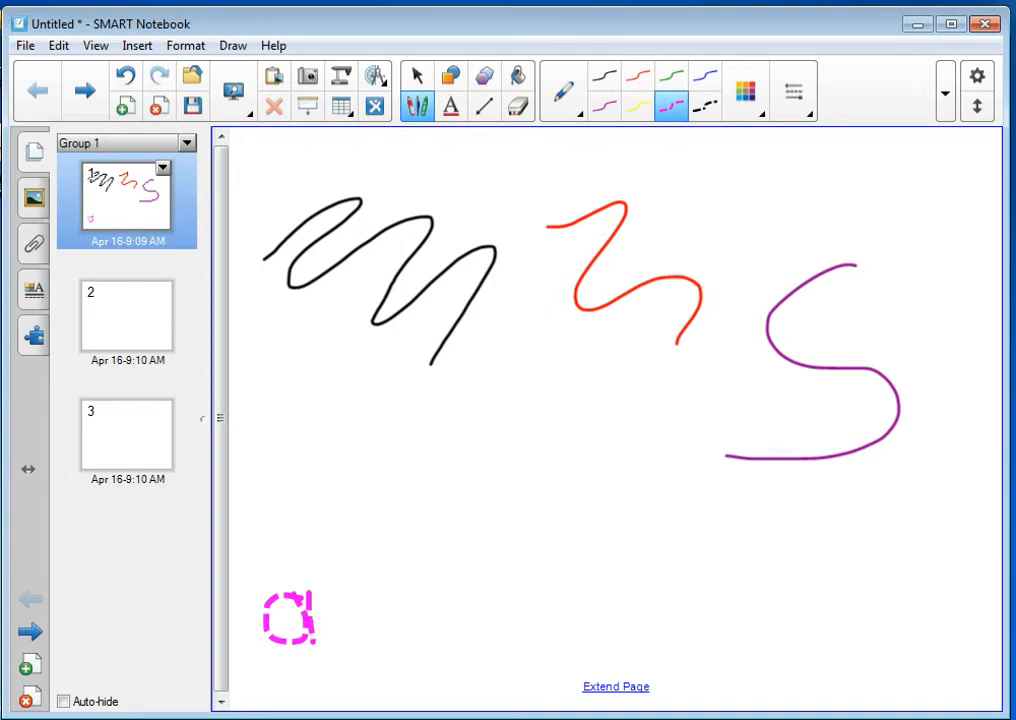
{"action": "mouse_move", "coordinate": [327, 535]}
{"action": "left_mouse_down"}
{"action": "mouse_move", "coordinate": [337, 645]}
{"action": "mouse_move", "coordinate": [358, 597]}
{"action": "mouse_move", "coordinate": [380, 648]}
{"action": "mouse_move", "coordinate": [328, 628]}
{"action": "left_mouse_up"}
{"action": "mouse_move", "coordinate": [473, 597]}
{"action": "left_mouse_down"}
{"action": "mouse_move", "coordinate": [503, 651]}
{"action": "mouse_move", "coordinate": [515, 637]}
{"action": "left_mouse_up"}
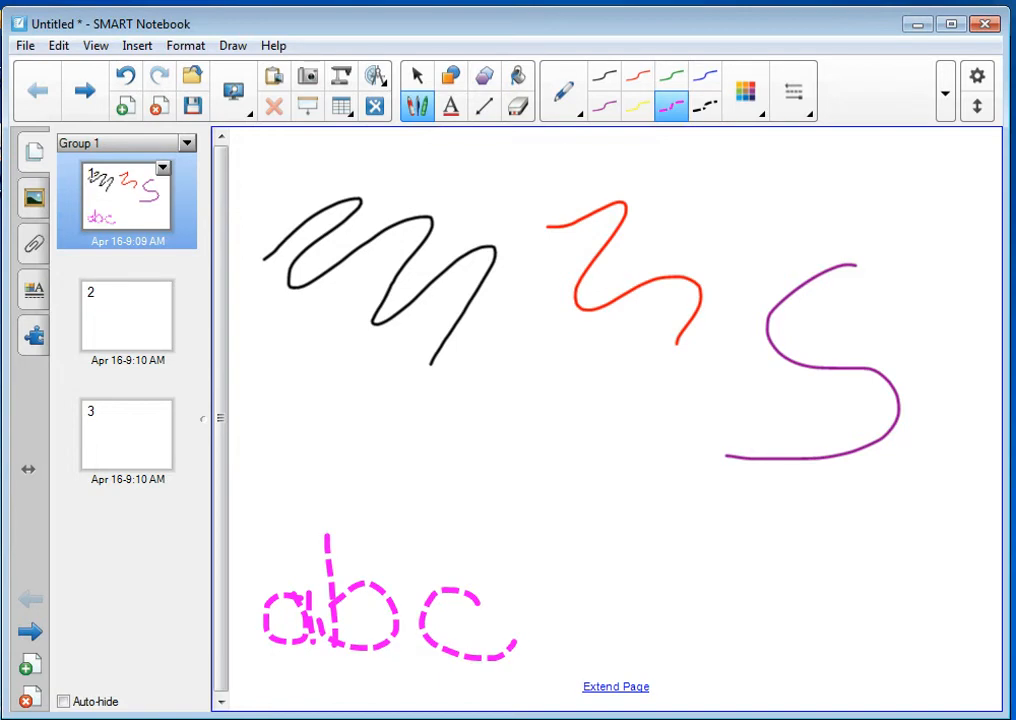
Step: Trace over the dashed letters "abc" with the solid black pen
{"action": "left_click", "coordinate": [604, 76]}
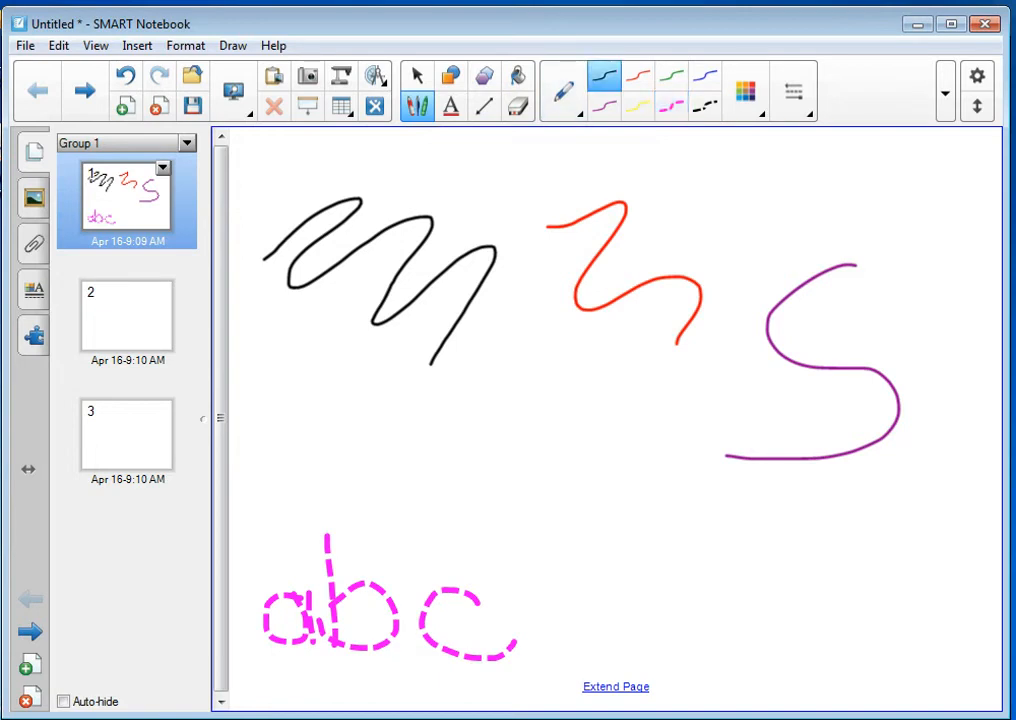
{"action": "mouse_move", "coordinate": [303, 607]}
{"action": "left_mouse_down"}
{"action": "mouse_move", "coordinate": [284, 601]}
{"action": "mouse_move", "coordinate": [270, 627]}
{"action": "mouse_move", "coordinate": [303, 618]}
{"action": "mouse_move", "coordinate": [300, 605]}
{"action": "mouse_move", "coordinate": [316, 638]}
{"action": "left_mouse_up"}
{"action": "left_click_drag", "start_coordinate": [329, 537], "coordinate": [341, 637]}
{"action": "mouse_move", "coordinate": [336, 604]}
{"action": "left_mouse_down"}
{"action": "mouse_move", "coordinate": [402, 635]}
{"action": "mouse_move", "coordinate": [340, 647]}
{"action": "left_mouse_up"}
{"action": "mouse_move", "coordinate": [480, 603]}
{"action": "left_mouse_down"}
{"action": "mouse_move", "coordinate": [462, 592]}
{"action": "mouse_move", "coordinate": [455, 657]}
{"action": "mouse_move", "coordinate": [524, 622]}
{"action": "left_mouse_up"}
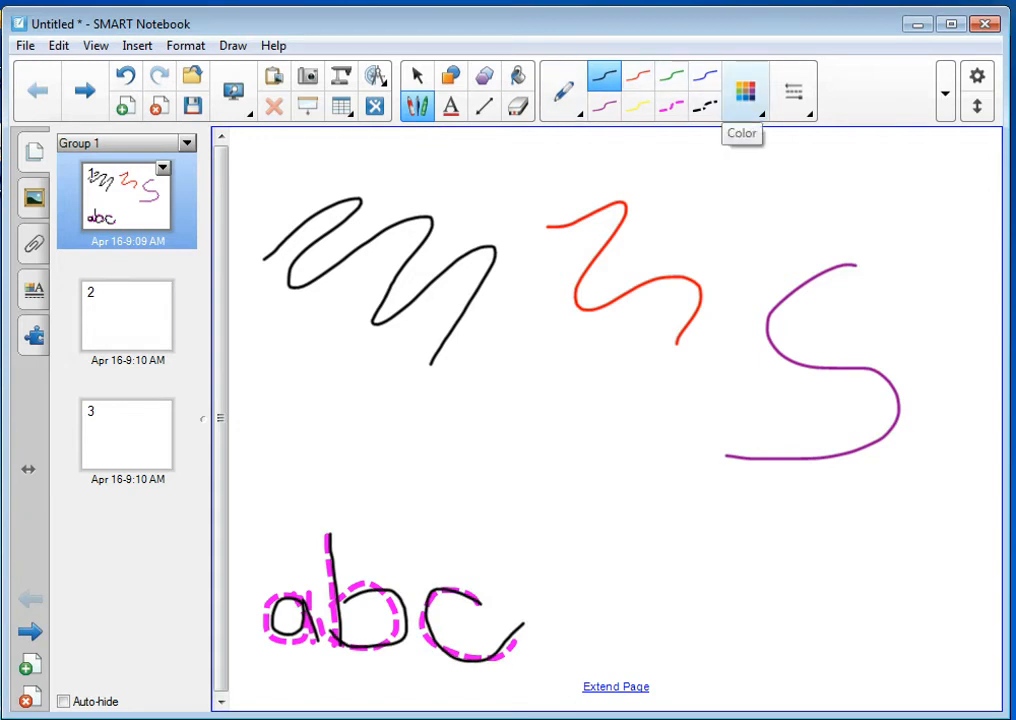
Step: Set the pen's line color to olive and draw two squiggles below the red one
{"action": "left_click", "coordinate": [745, 92]}
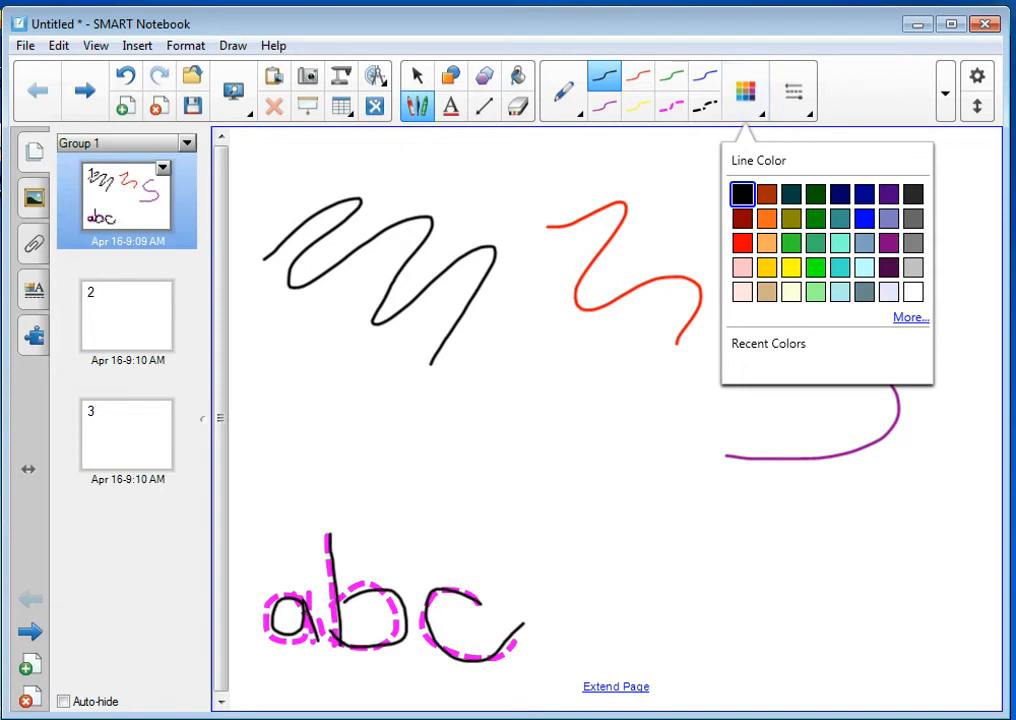
{"action": "left_click", "coordinate": [791, 219]}
{"action": "mouse_move", "coordinate": [497, 412]}
{"action": "left_mouse_down"}
{"action": "mouse_move", "coordinate": [535, 390]}
{"action": "mouse_move", "coordinate": [601, 416]}
{"action": "mouse_move", "coordinate": [580, 477]}
{"action": "left_mouse_up"}
{"action": "left_click", "coordinate": [745, 92]}
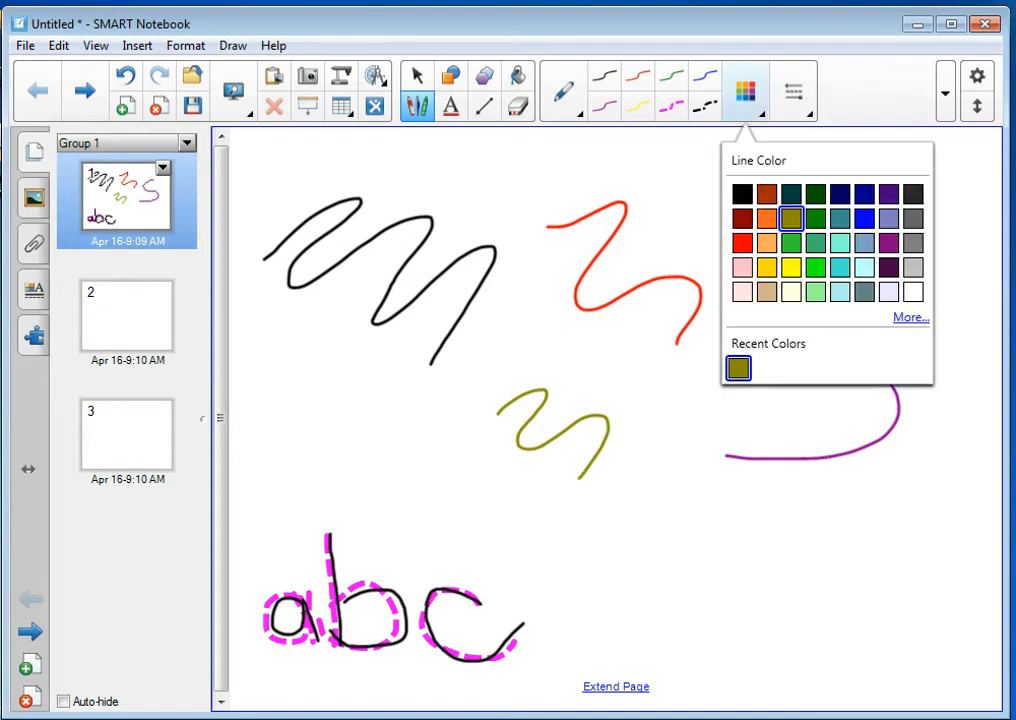
{"action": "left_click", "coordinate": [840, 267]}
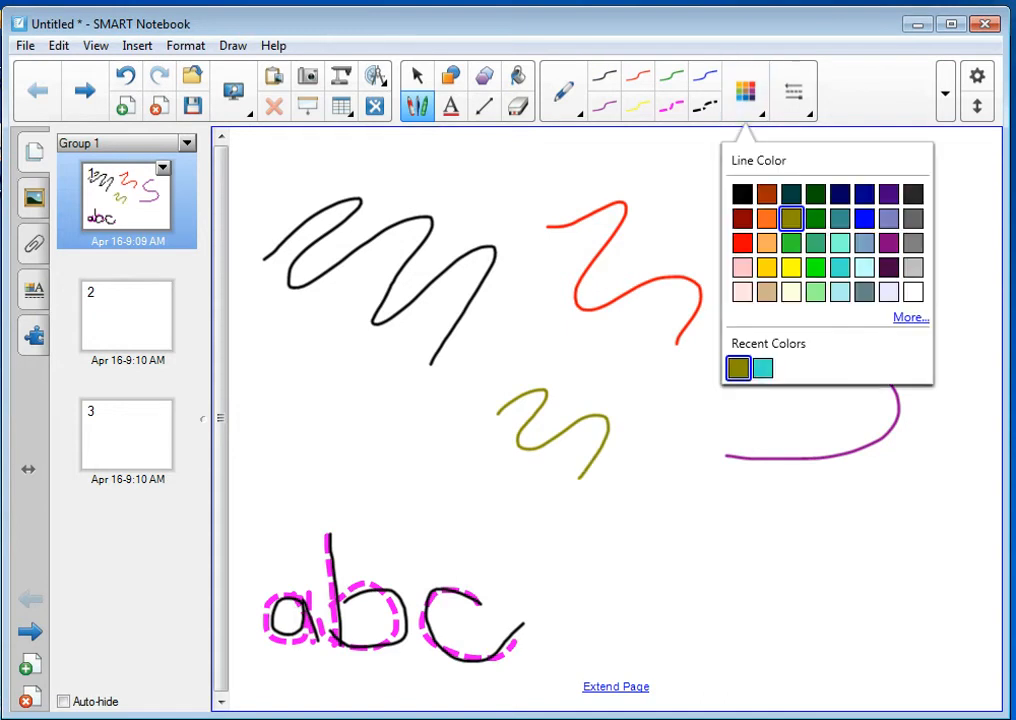
{"action": "mouse_move", "coordinate": [640, 465]}
{"action": "left_mouse_down"}
{"action": "mouse_move", "coordinate": [770, 395]}
{"action": "mouse_move", "coordinate": [810, 392]}
{"action": "left_mouse_up"}
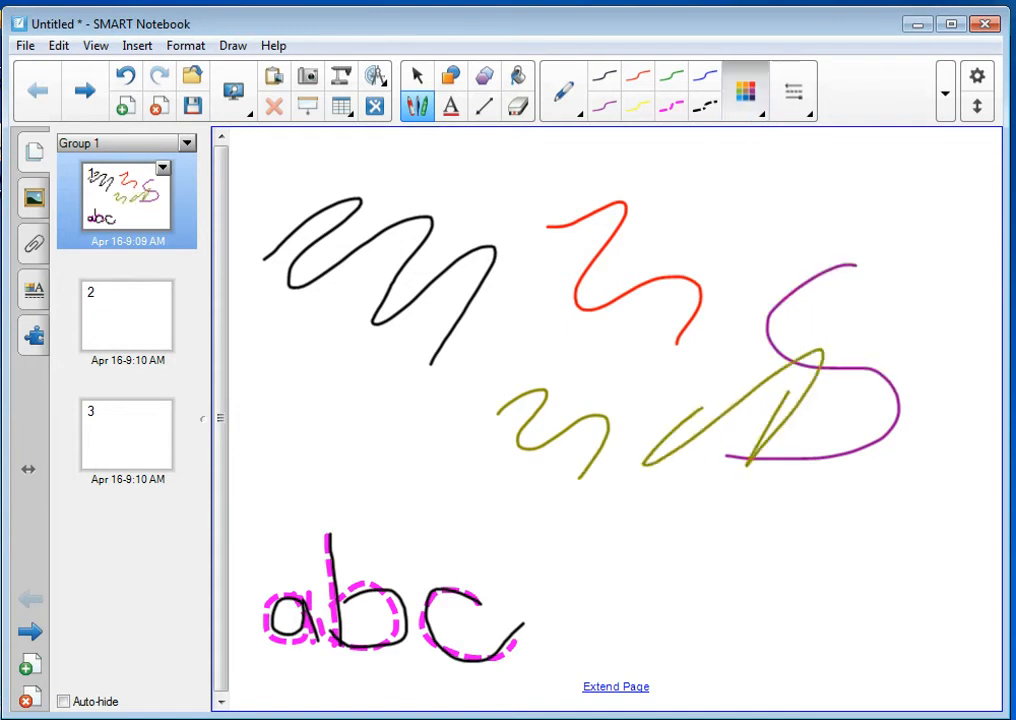
Step: Set the line color to turquoise and draw a squiggle running down from the red one across the olive strokes
{"action": "left_click", "coordinate": [745, 92]}
{"action": "left_click", "coordinate": [840, 267]}
{"action": "mouse_move", "coordinate": [660, 300]}
{"action": "left_mouse_down"}
{"action": "mouse_move", "coordinate": [642, 315]}
{"action": "mouse_move", "coordinate": [748, 445]}
{"action": "mouse_move", "coordinate": [770, 555]}
{"action": "left_mouse_up"}
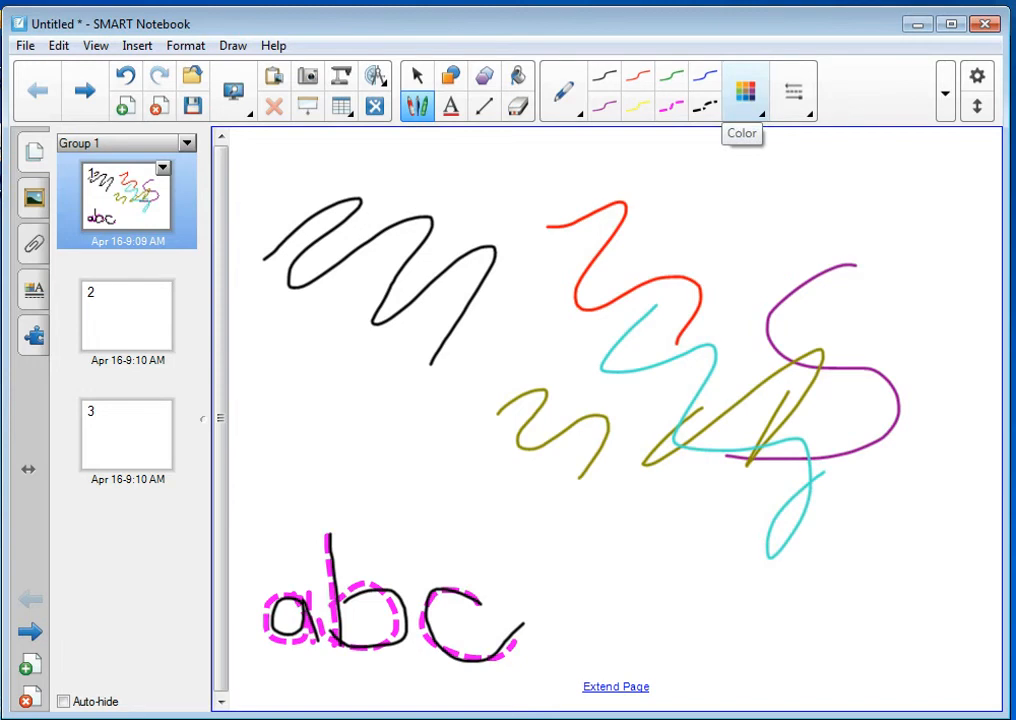
Step: Define a light purple line color with hue 185, saturation 84 and luminance 160, add it to the custom colors and apply it
{"action": "left_click", "coordinate": [745, 92]}
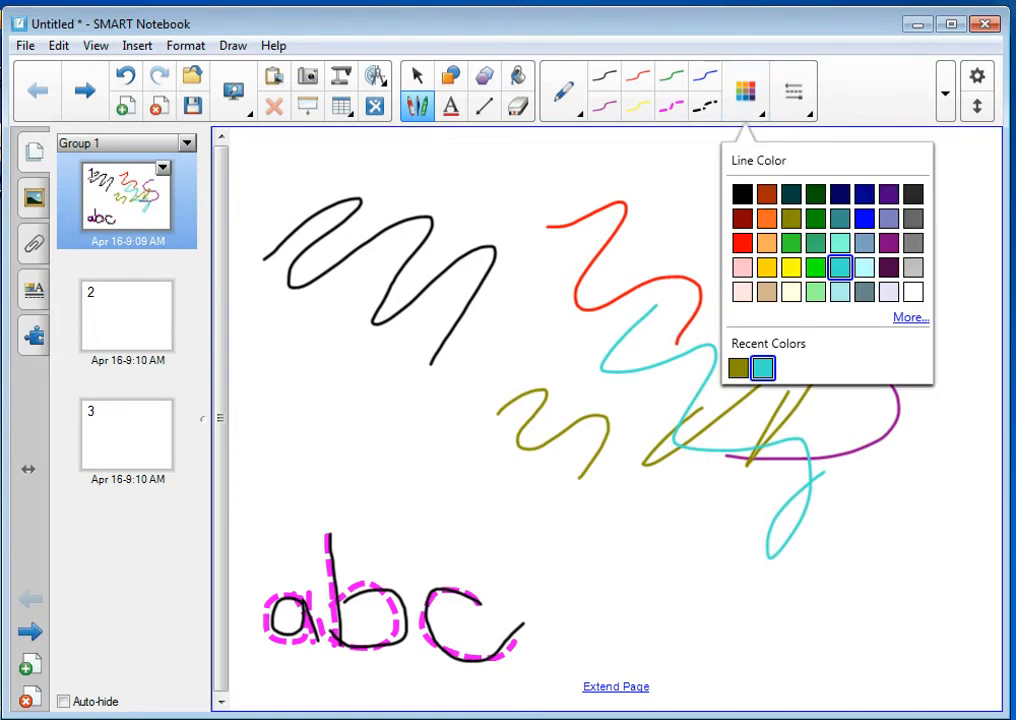
{"action": "left_click", "coordinate": [911, 317]}
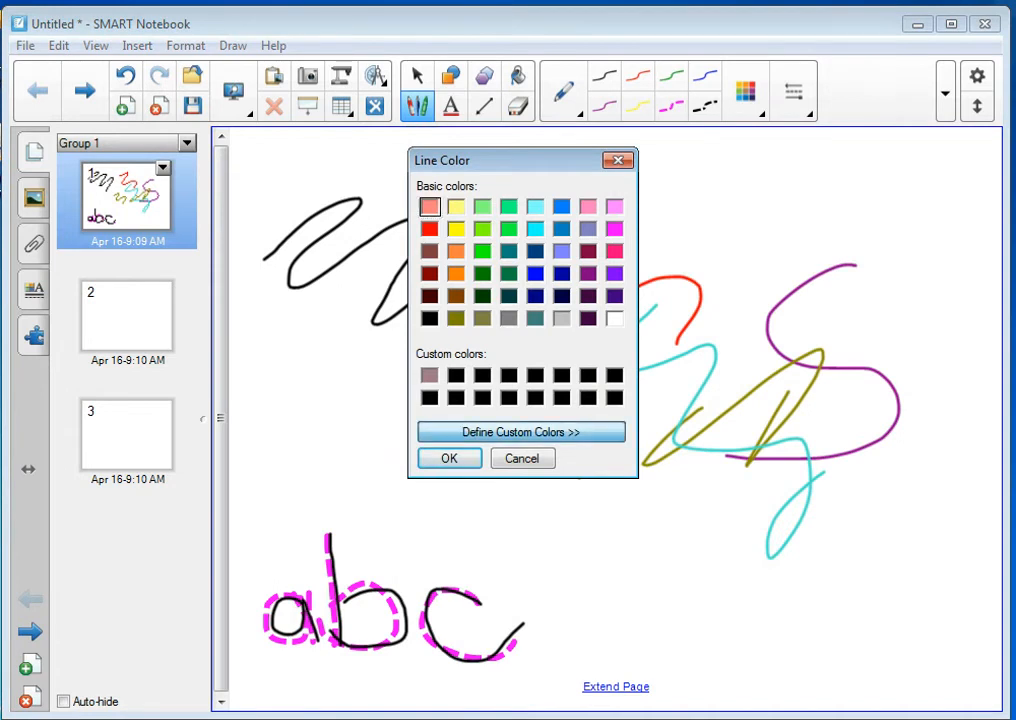
{"action": "left_click", "coordinate": [520, 432]}
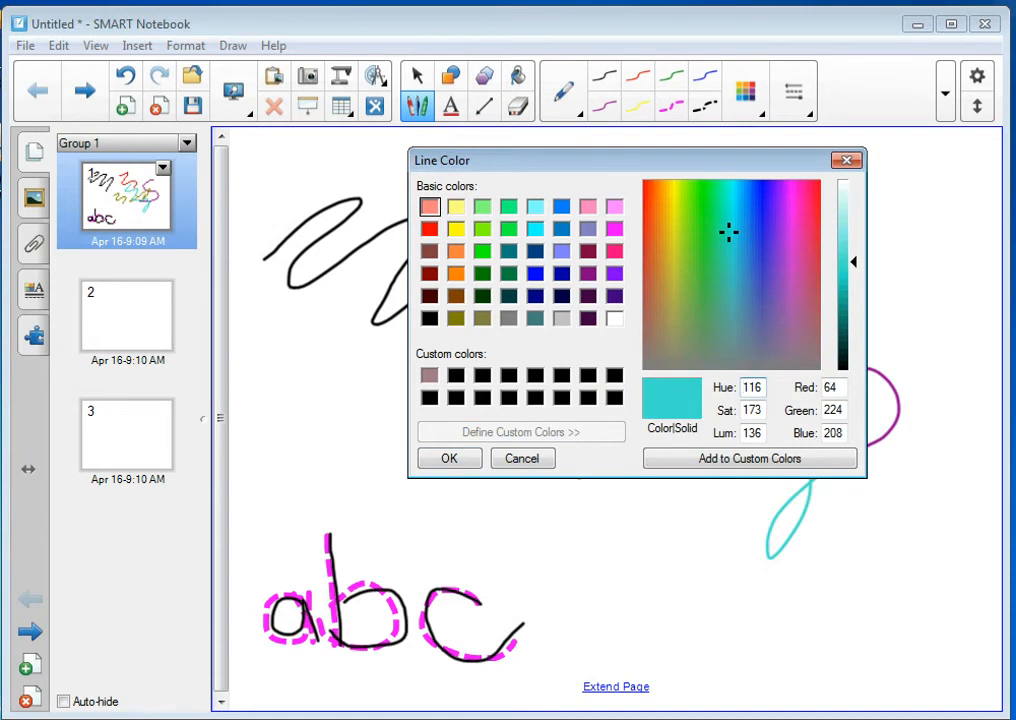
{"action": "left_click", "coordinate": [780, 303]}
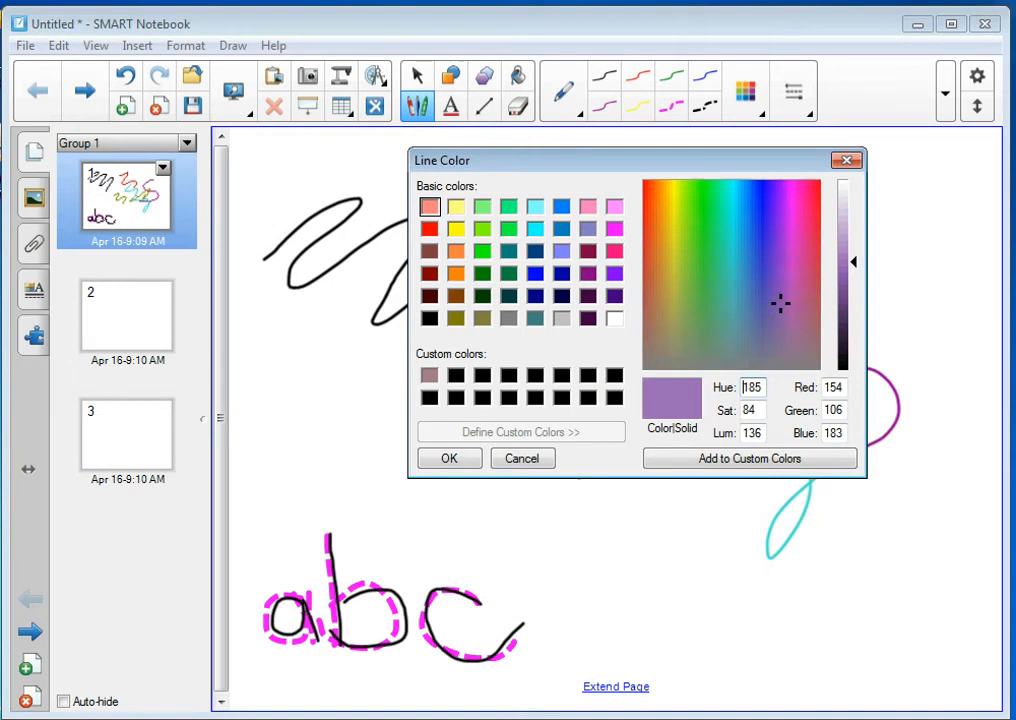
{"action": "left_click", "coordinate": [845, 244]}
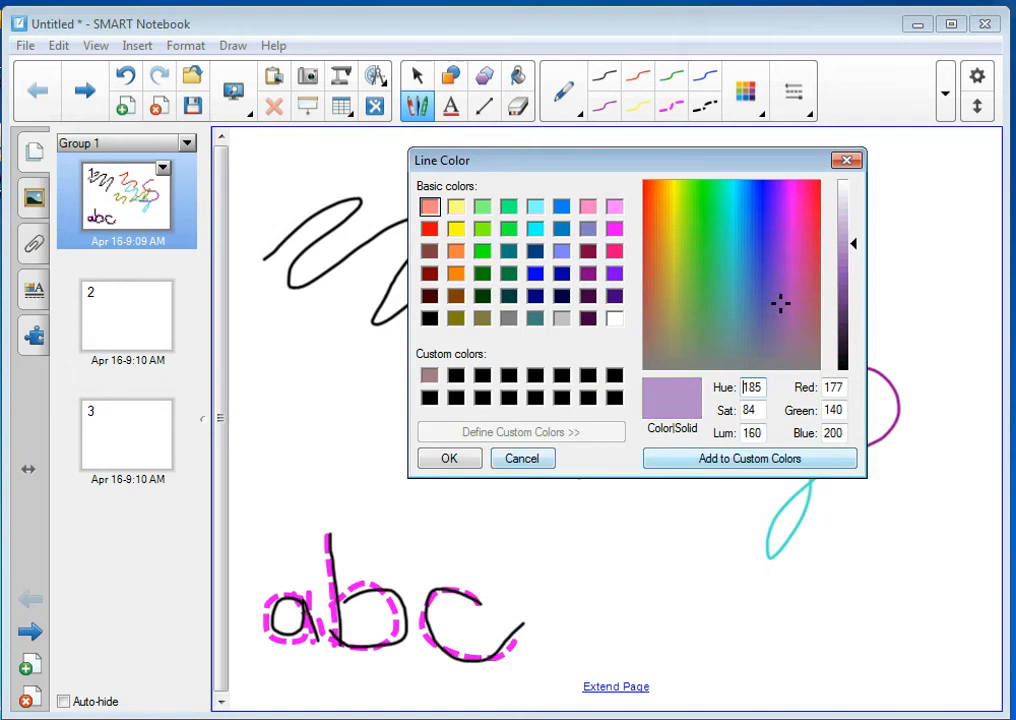
{"action": "left_click", "coordinate": [750, 458]}
{"action": "left_click", "coordinate": [750, 458]}
{"action": "left_click", "coordinate": [449, 458]}
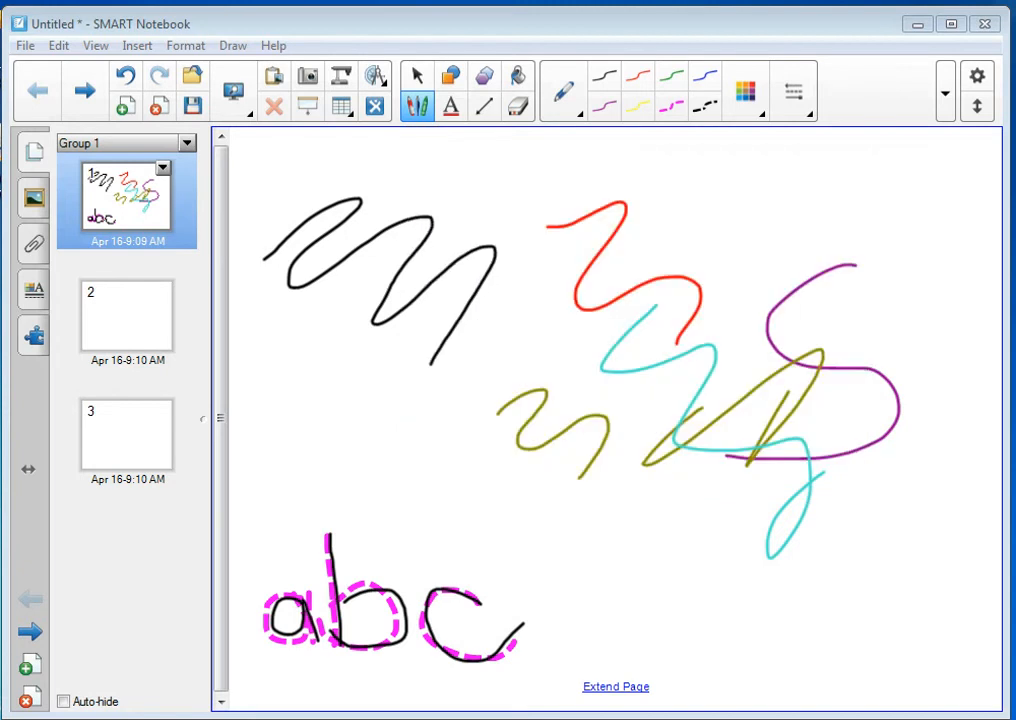
Step: Reselect the custom light purple line color and draw a zigzag squiggle above the letters "abc"
{"action": "left_click", "coordinate": [746, 92]}
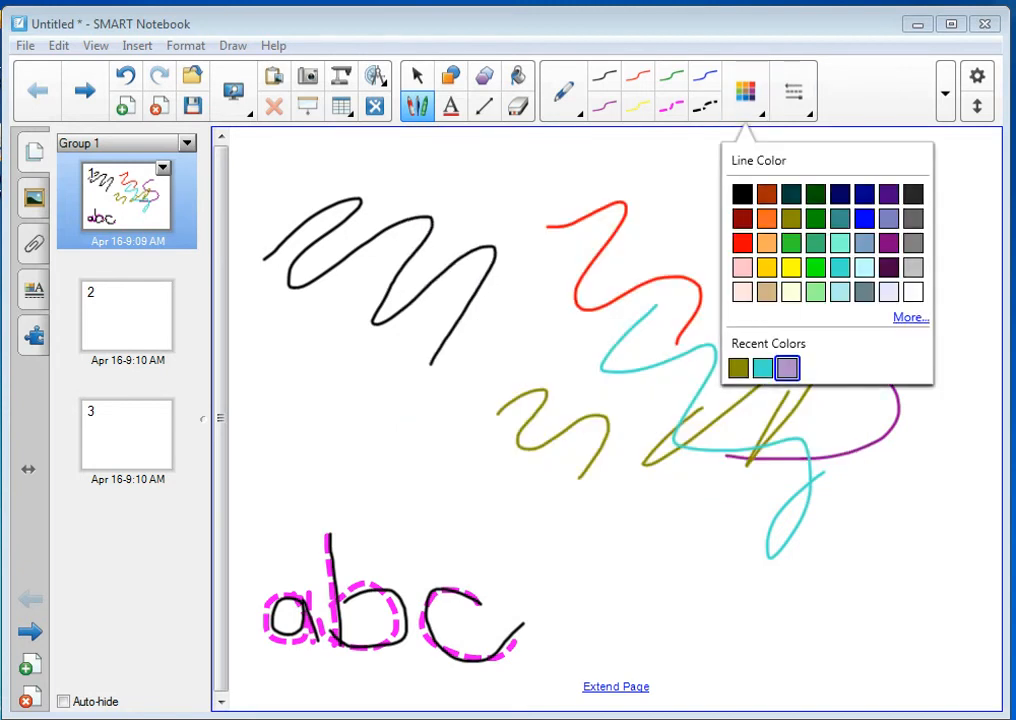
{"action": "left_click", "coordinate": [910, 317]}
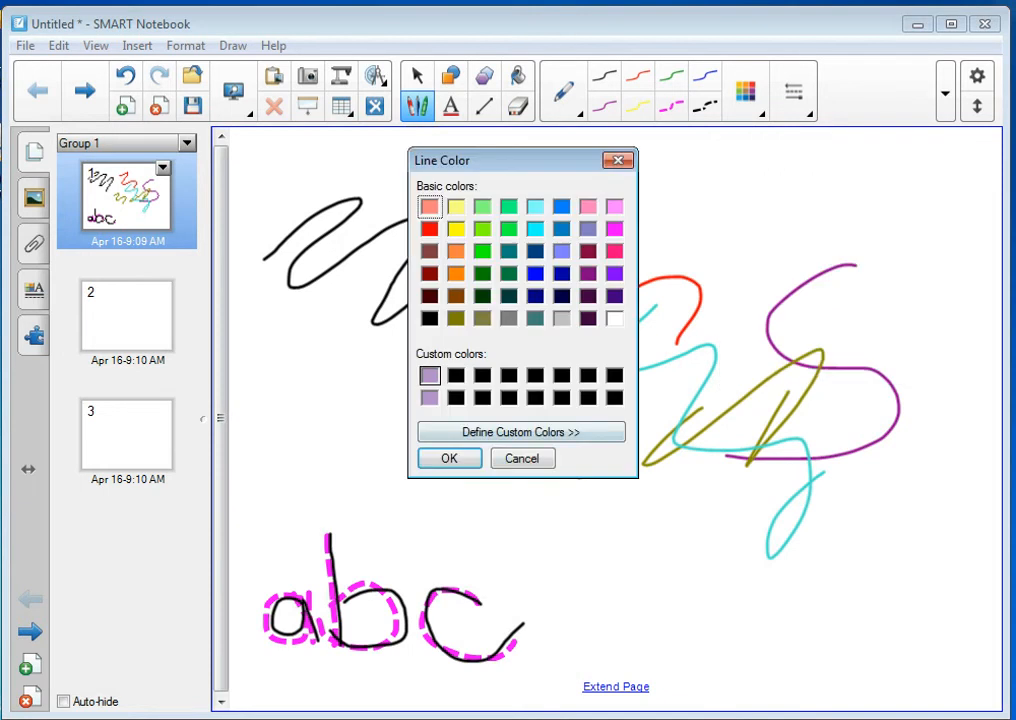
{"action": "left_click", "coordinate": [449, 458]}
{"action": "left_click_drag", "start_coordinate": [332, 420], "coordinate": [518, 487]}
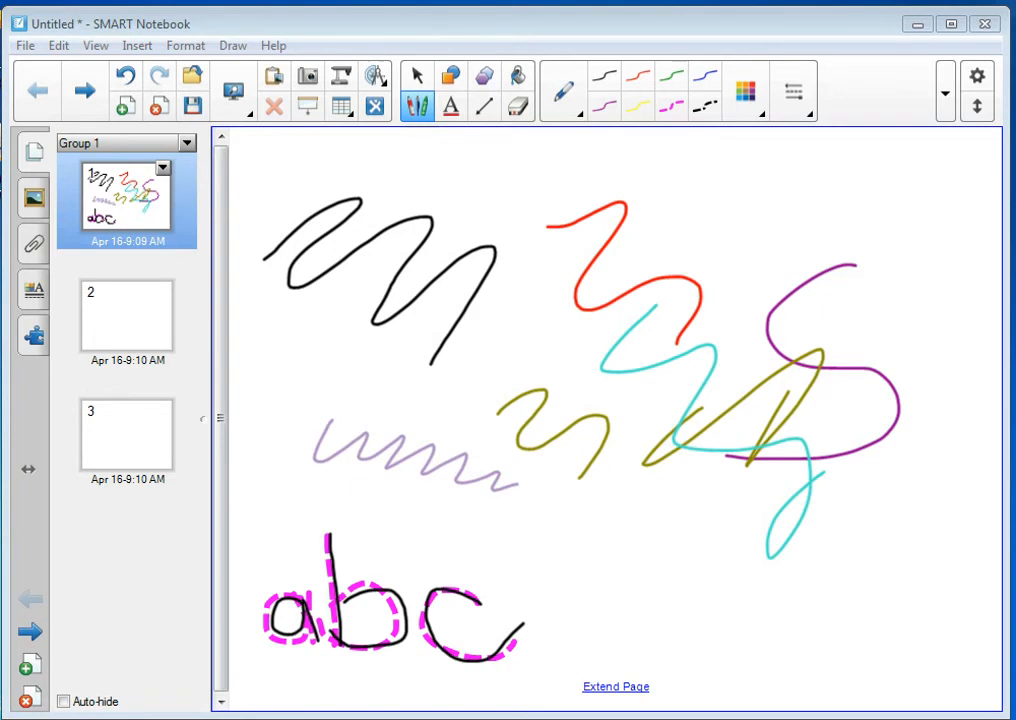
Step: Switch the pen type to Crayon and scribble in green beside the letters "abc" and in blue across the red squiggle
{"action": "left_click", "coordinate": [563, 92]}
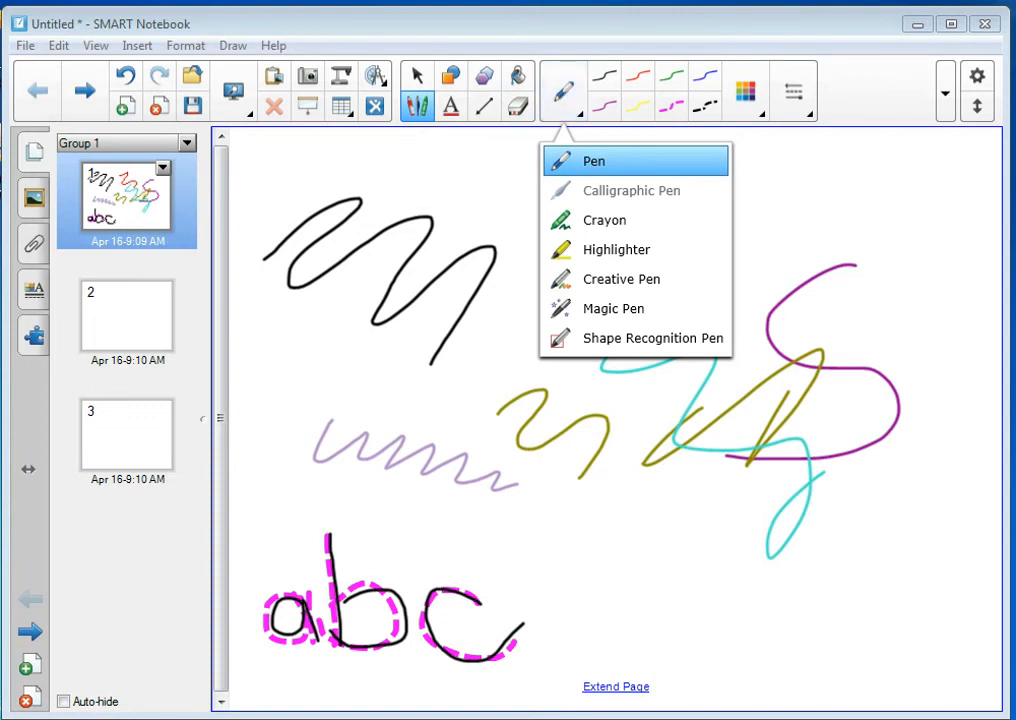
{"action": "left_click", "coordinate": [604, 220]}
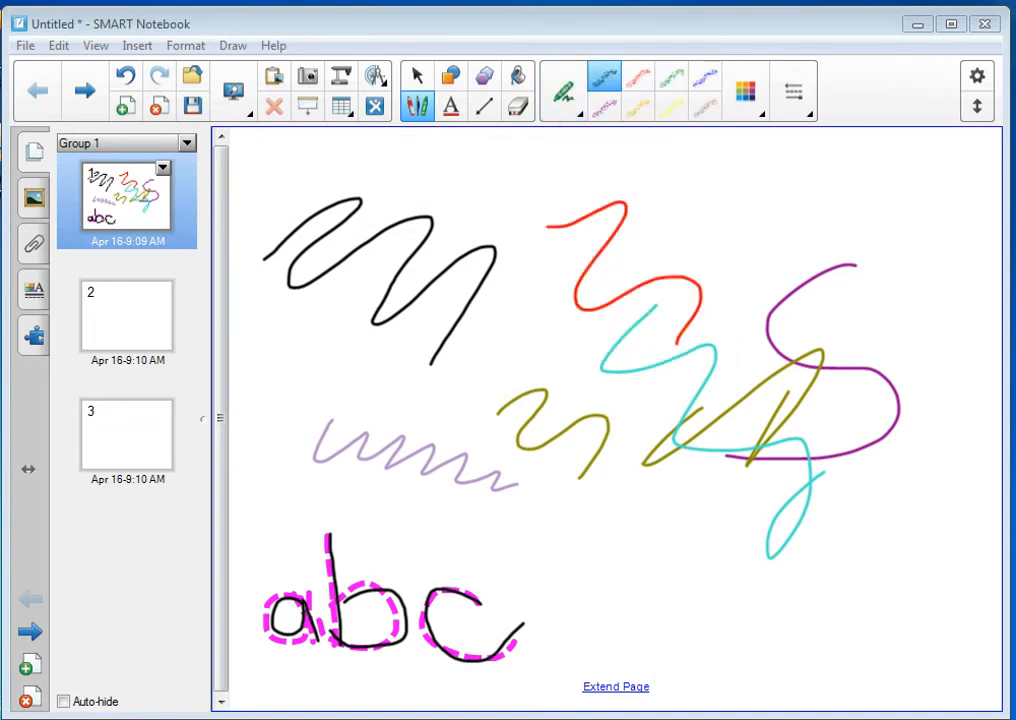
{"action": "left_click", "coordinate": [671, 77]}
{"action": "mouse_move", "coordinate": [600, 500]}
{"action": "left_mouse_down"}
{"action": "mouse_move", "coordinate": [572, 548]}
{"action": "mouse_move", "coordinate": [596, 582]}
{"action": "mouse_move", "coordinate": [660, 608]}
{"action": "mouse_move", "coordinate": [730, 578]}
{"action": "mouse_move", "coordinate": [647, 595]}
{"action": "mouse_move", "coordinate": [696, 567]}
{"action": "mouse_move", "coordinate": [668, 592]}
{"action": "left_mouse_up"}
{"action": "mouse_move", "coordinate": [562, 635]}
{"action": "left_mouse_down"}
{"action": "mouse_move", "coordinate": [650, 612]}
{"action": "mouse_move", "coordinate": [572, 612]}
{"action": "mouse_move", "coordinate": [660, 590]}
{"action": "mouse_move", "coordinate": [608, 618]}
{"action": "mouse_move", "coordinate": [618, 603]}
{"action": "mouse_move", "coordinate": [528, 639]}
{"action": "mouse_move", "coordinate": [690, 577]}
{"action": "mouse_move", "coordinate": [542, 621]}
{"action": "mouse_move", "coordinate": [655, 569]}
{"action": "mouse_move", "coordinate": [518, 641]}
{"action": "mouse_move", "coordinate": [664, 580]}
{"action": "left_mouse_up"}
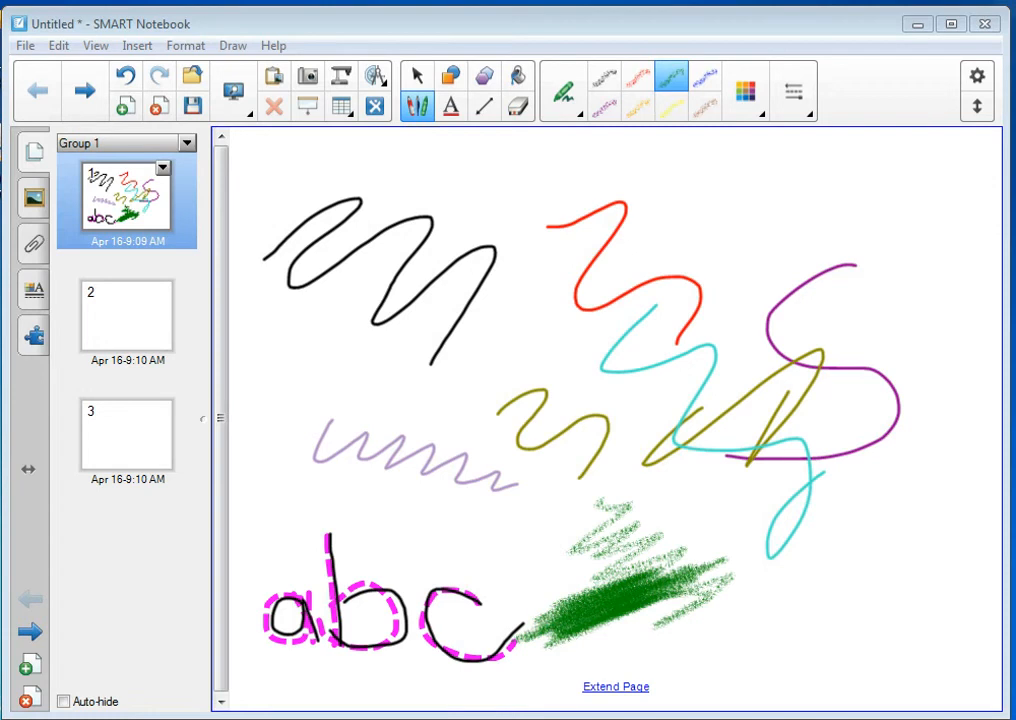
{"action": "left_click", "coordinate": [704, 76]}
{"action": "left_click_drag", "start_coordinate": [598, 238], "coordinate": [742, 171]}
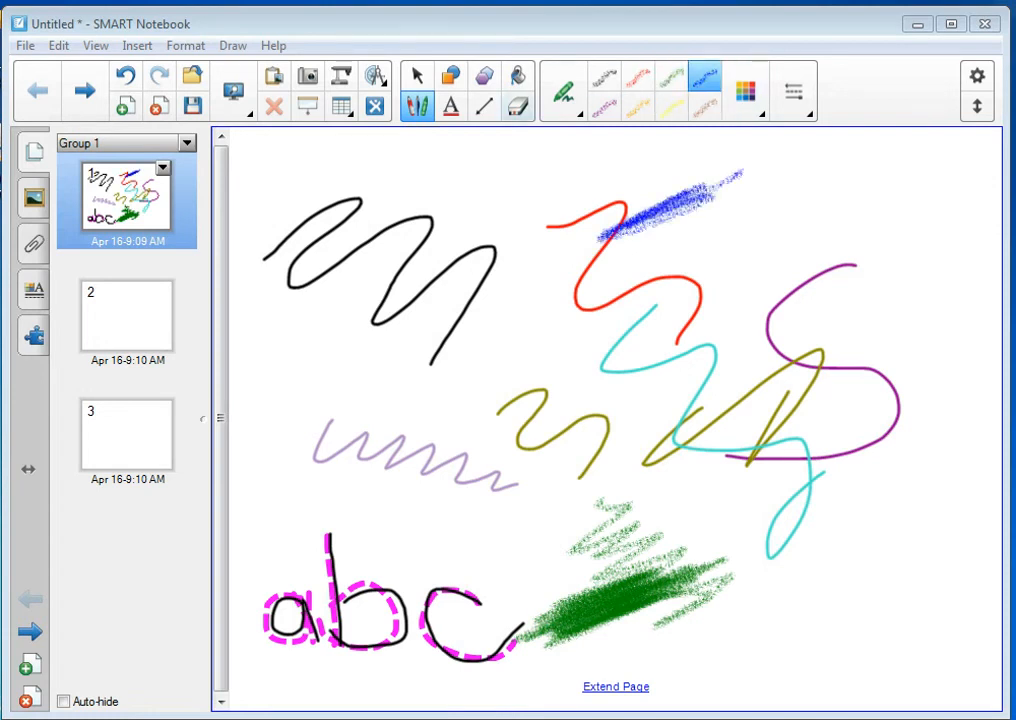
Step: Switch the pen type to Highlighter and draw a horizontal yellow stroke across the black squiggle
{"action": "left_click", "coordinate": [579, 114]}
{"action": "left_click", "coordinate": [601, 247]}
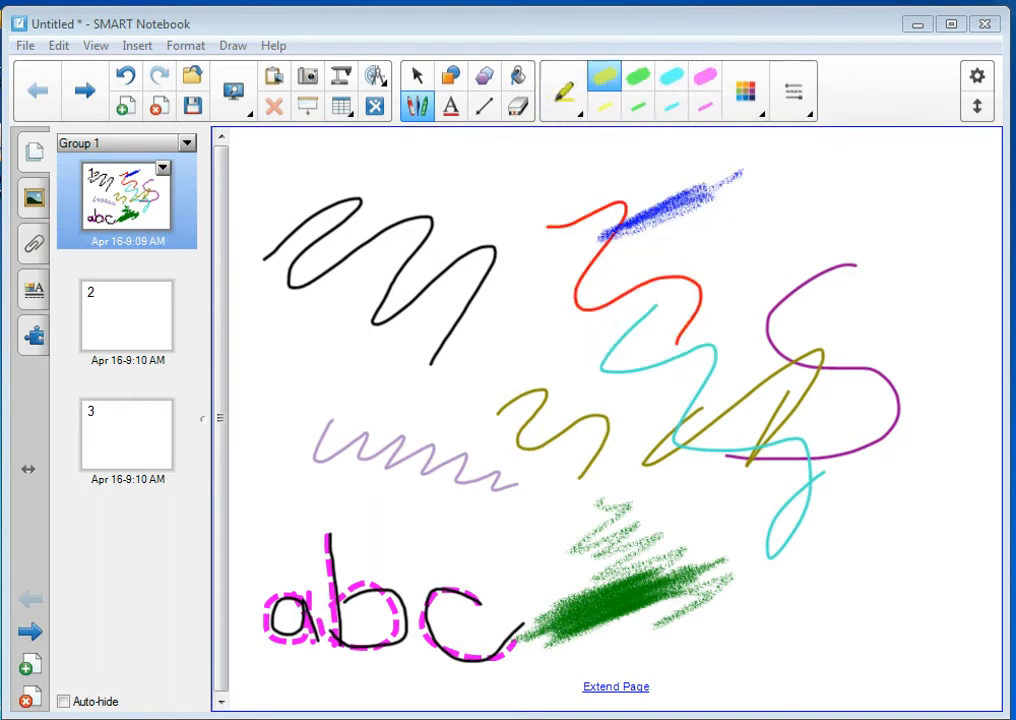
{"action": "left_click_drag", "start_coordinate": [300, 293], "coordinate": [557, 291]}
Step: Switch to the Creative Pen with the yellow star style, stamp three single stars and draw a row of stars across the olive strokes
{"action": "left_click", "coordinate": [579, 114]}
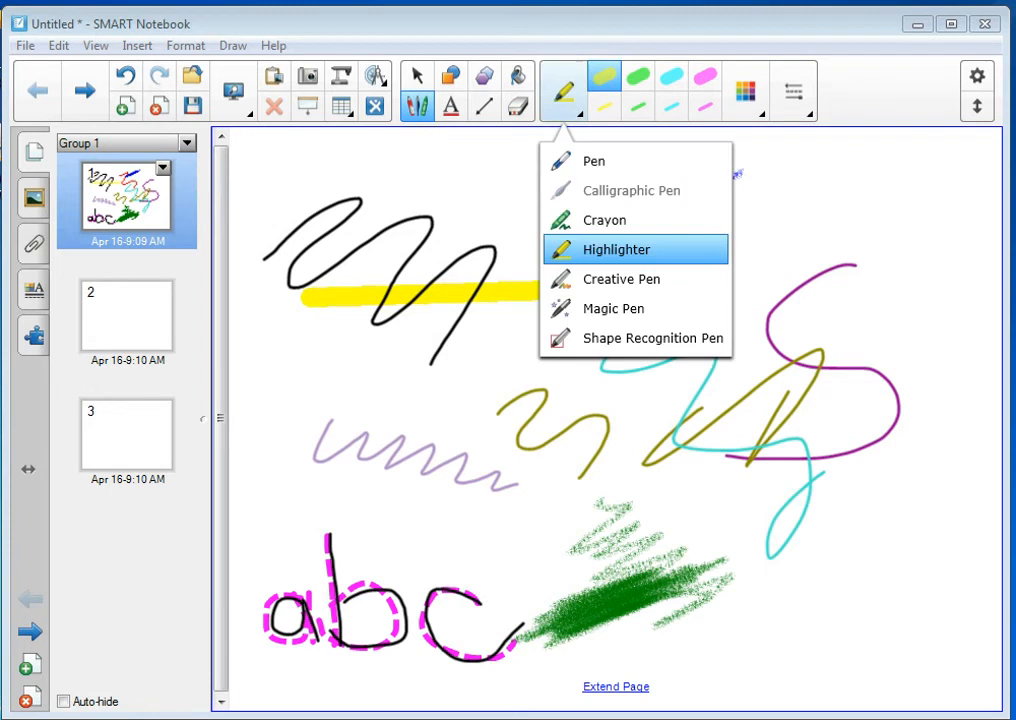
{"action": "left_click", "coordinate": [621, 279]}
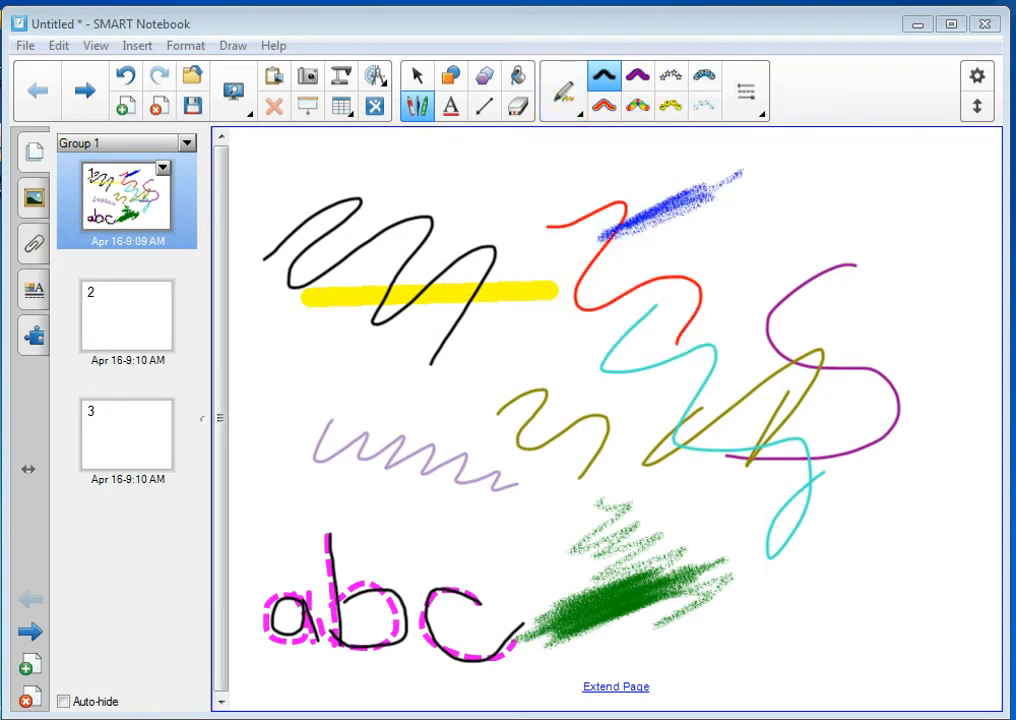
{"action": "left_click", "coordinate": [670, 74]}
{"action": "left_click", "coordinate": [846, 185]}
{"action": "left_click", "coordinate": [809, 246]}
{"action": "left_click", "coordinate": [907, 280]}
{"action": "left_click_drag", "start_coordinate": [494, 424], "coordinate": [843, 429]}
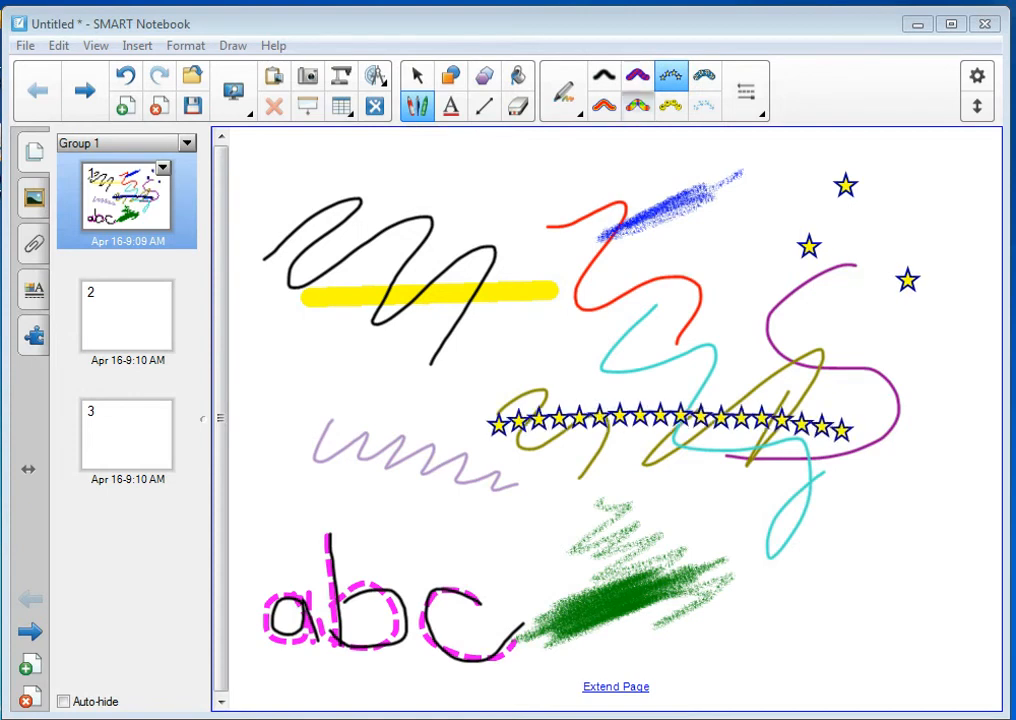
Step: Draw a thick rainbow-patterned squiggle over the light purple zigzag with the Creative Pen
{"action": "left_click", "coordinate": [637, 105]}
{"action": "mouse_move", "coordinate": [272, 431]}
{"action": "left_mouse_down"}
{"action": "mouse_move", "coordinate": [367, 336]}
{"action": "mouse_move", "coordinate": [280, 452]}
{"action": "mouse_move", "coordinate": [478, 360]}
{"action": "mouse_move", "coordinate": [502, 485]}
{"action": "mouse_move", "coordinate": [550, 468]}
{"action": "left_mouse_up"}
Step: Stamp three smiley faces around the red and turquoise squiggles and draw a snowflake trail toward the purple curve with the Creative Pen
{"action": "left_click", "coordinate": [670, 105]}
{"action": "left_click", "coordinate": [646, 311]}
{"action": "left_click", "coordinate": [581, 373]}
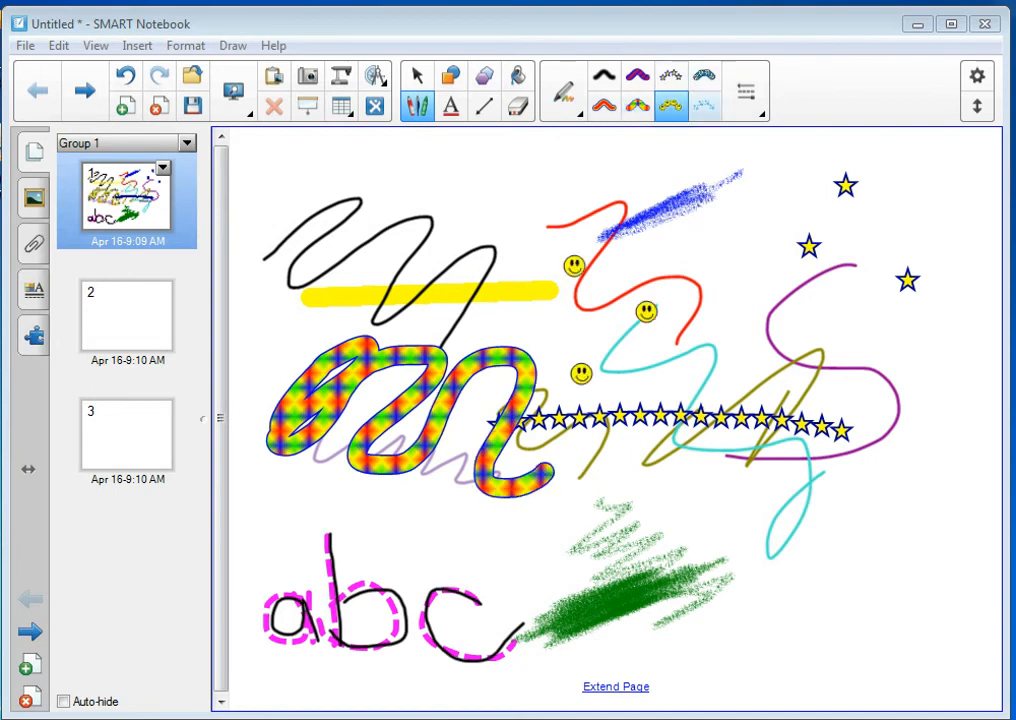
{"action": "left_click", "coordinate": [705, 105]}
{"action": "mouse_move", "coordinate": [712, 242]}
{"action": "left_mouse_down"}
{"action": "mouse_move", "coordinate": [760, 320]}
{"action": "mouse_move", "coordinate": [862, 363]}
{"action": "left_mouse_up"}
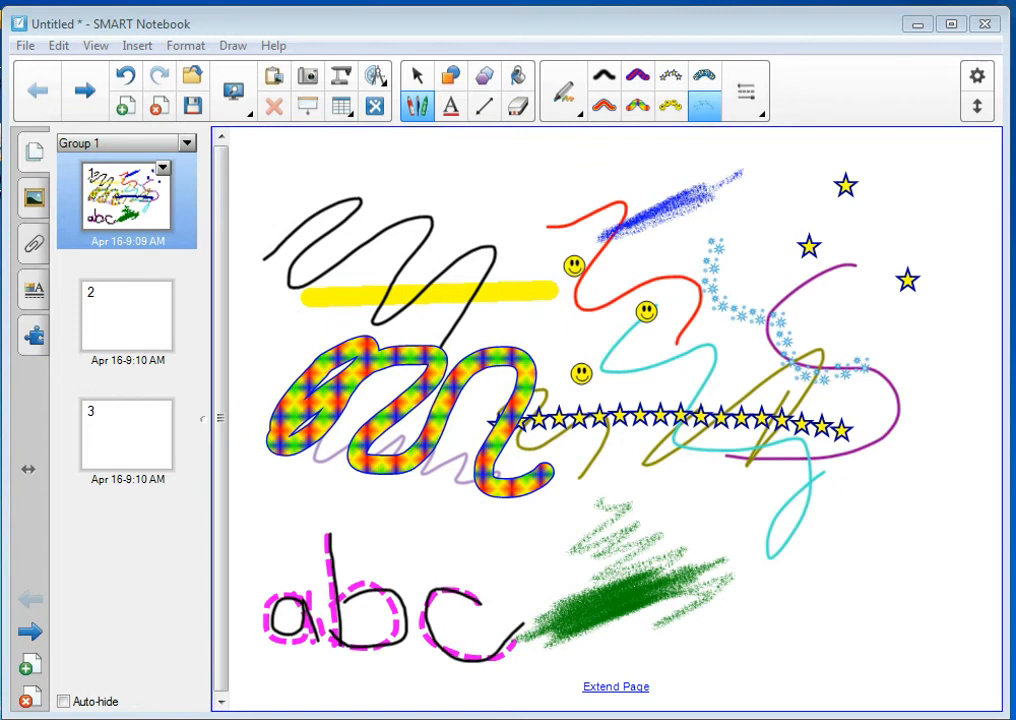
Step: Circle areas with the Magic Pen to spotlight them, move and resize the spotlight over the highlighted squiggle, and close each spotlight
{"action": "left_click", "coordinate": [565, 93]}
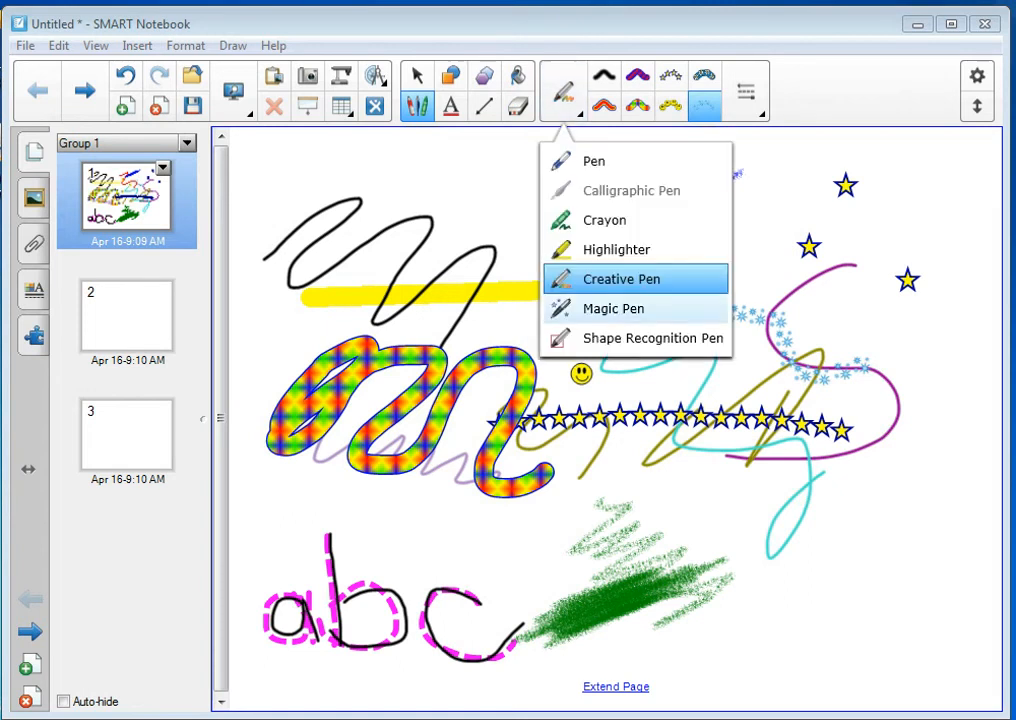
{"action": "left_click", "coordinate": [613, 308]}
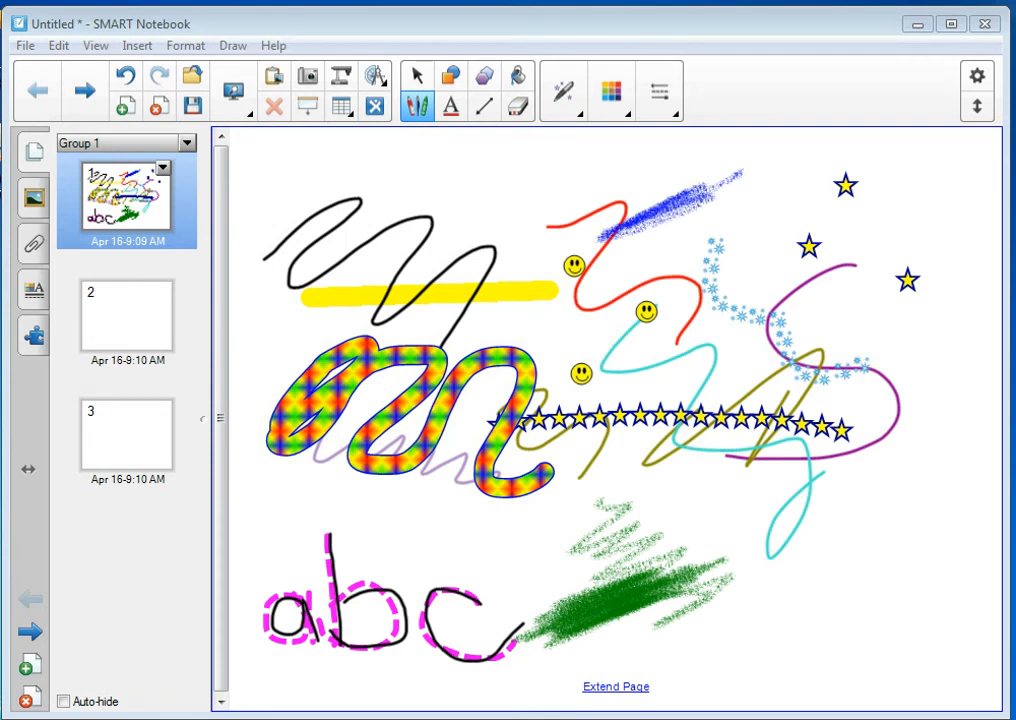
{"action": "mouse_move", "coordinate": [559, 218]}
{"action": "left_mouse_down"}
{"action": "mouse_move", "coordinate": [540, 282]}
{"action": "mouse_move", "coordinate": [603, 254]}
{"action": "mouse_move", "coordinate": [562, 220]}
{"action": "left_mouse_up"}
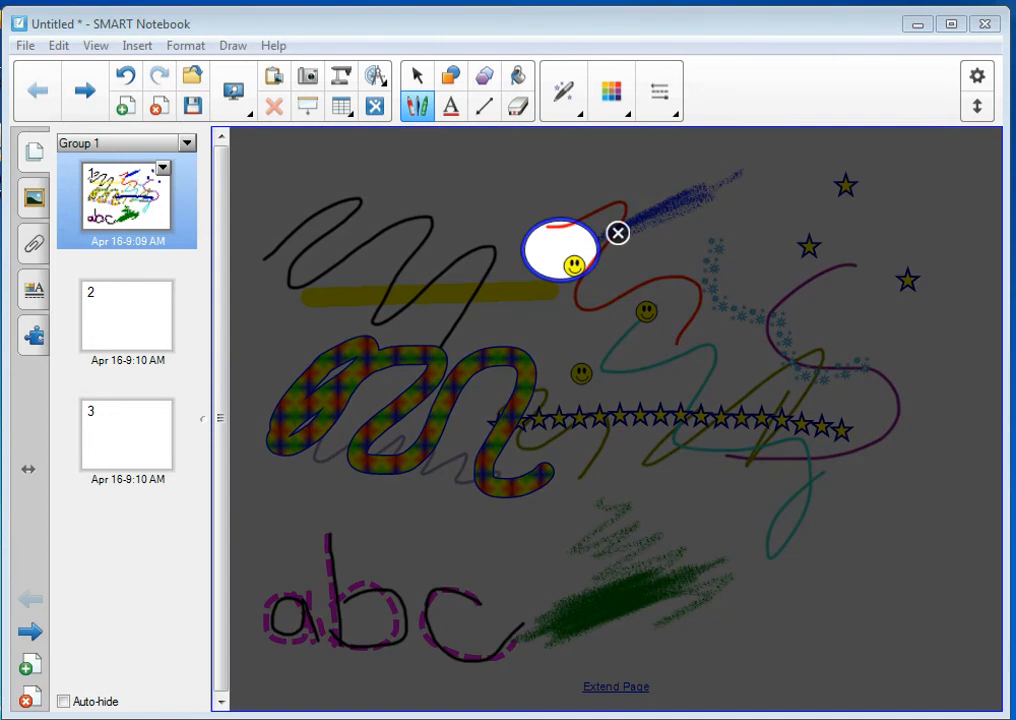
{"action": "mouse_move", "coordinate": [560, 250]}
{"action": "left_mouse_down"}
{"action": "mouse_move", "coordinate": [517, 272]}
{"action": "mouse_move", "coordinate": [501, 347]}
{"action": "mouse_move", "coordinate": [711, 375]}
{"action": "mouse_move", "coordinate": [844, 291]}
{"action": "mouse_move", "coordinate": [819, 257]}
{"action": "mouse_move", "coordinate": [864, 211]}
{"action": "mouse_move", "coordinate": [860, 194]}
{"action": "mouse_move", "coordinate": [923, 304]}
{"action": "mouse_move", "coordinate": [721, 413]}
{"action": "mouse_move", "coordinate": [555, 424]}
{"action": "mouse_move", "coordinate": [422, 418]}
{"action": "mouse_move", "coordinate": [336, 466]}
{"action": "mouse_move", "coordinate": [358, 456]}
{"action": "mouse_move", "coordinate": [391, 296]}
{"action": "mouse_move", "coordinate": [548, 300]}
{"action": "mouse_move", "coordinate": [460, 300]}
{"action": "left_mouse_up"}
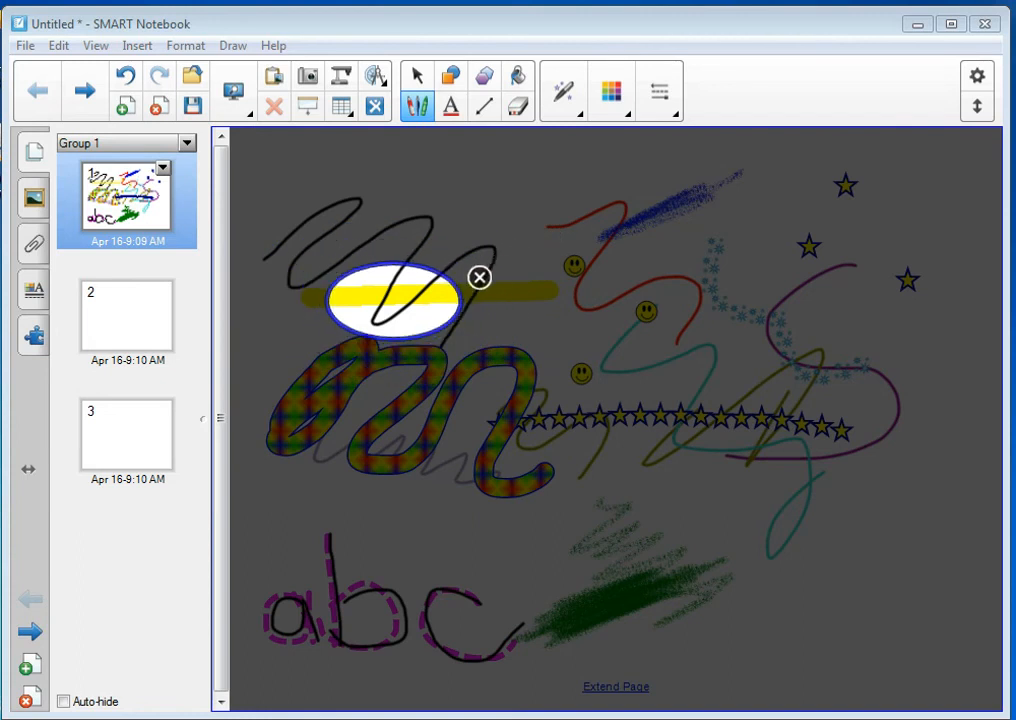
{"action": "left_click", "coordinate": [480, 278]}
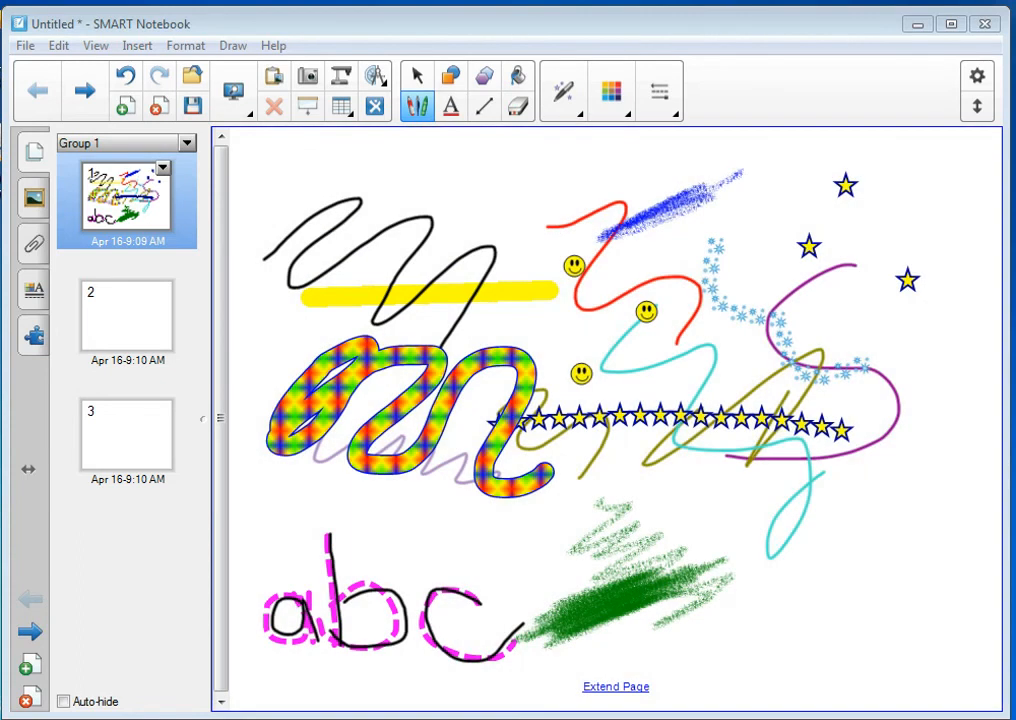
{"action": "mouse_move", "coordinate": [485, 235]}
{"action": "left_mouse_down"}
{"action": "mouse_move", "coordinate": [382, 290]}
{"action": "mouse_move", "coordinate": [620, 393]}
{"action": "mouse_move", "coordinate": [382, 162]}
{"action": "mouse_move", "coordinate": [290, 255]}
{"action": "mouse_move", "coordinate": [295, 290]}
{"action": "left_mouse_up"}
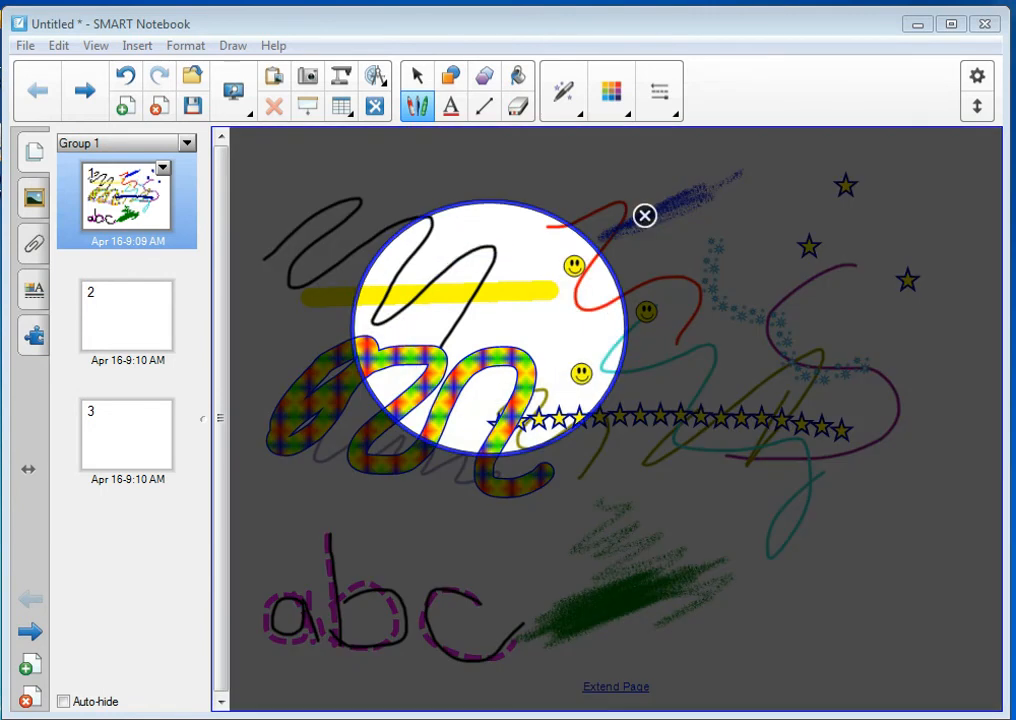
{"action": "left_click", "coordinate": [645, 215]}
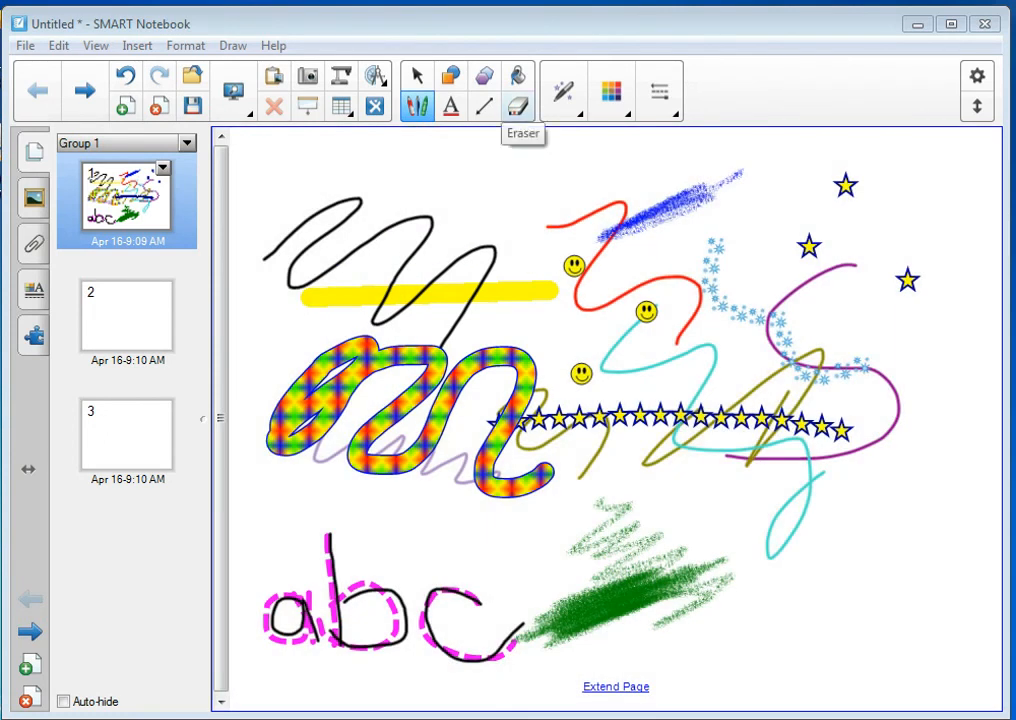
Step: Switch to the Shape Recognition Pen and draw a large triangle, a tall four-sided shape, a small circle and a small rectangle
{"action": "left_click", "coordinate": [563, 91]}
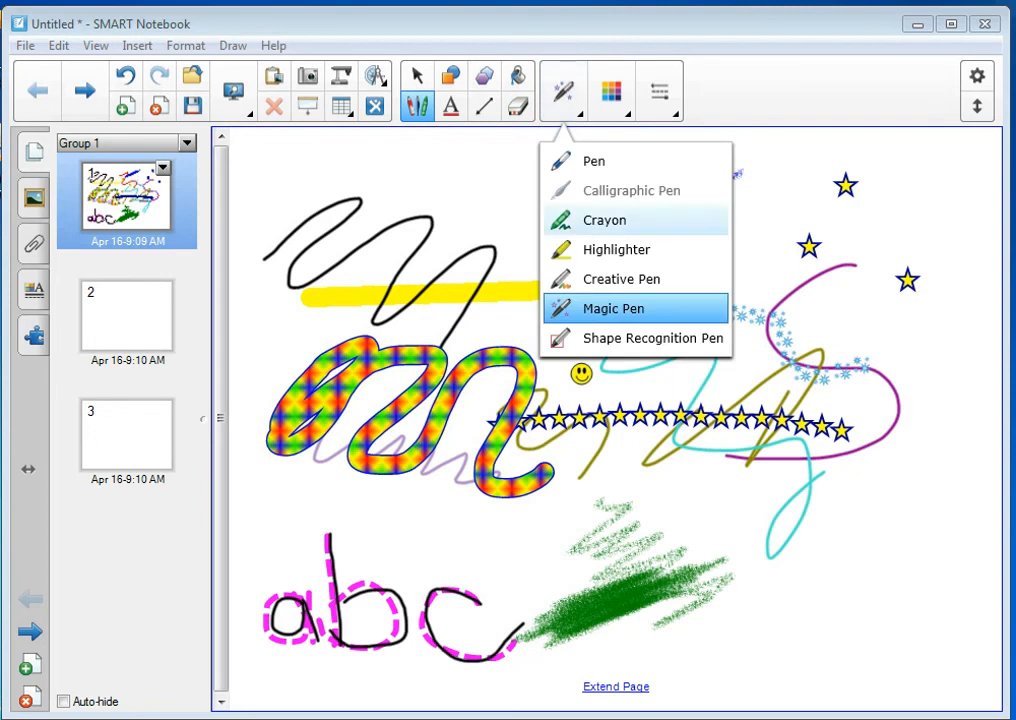
{"action": "left_click", "coordinate": [650, 338]}
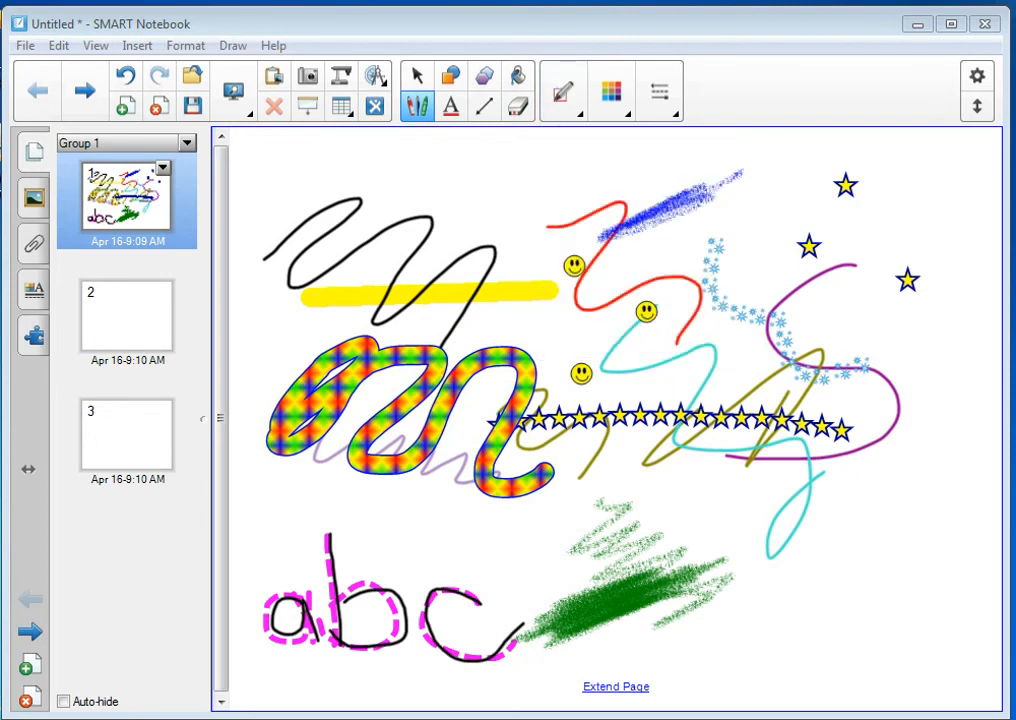
{"action": "mouse_move", "coordinate": [737, 237]}
{"action": "left_mouse_down"}
{"action": "mouse_move", "coordinate": [606, 420]}
{"action": "mouse_move", "coordinate": [805, 402]}
{"action": "mouse_move", "coordinate": [737, 237]}
{"action": "left_mouse_up"}
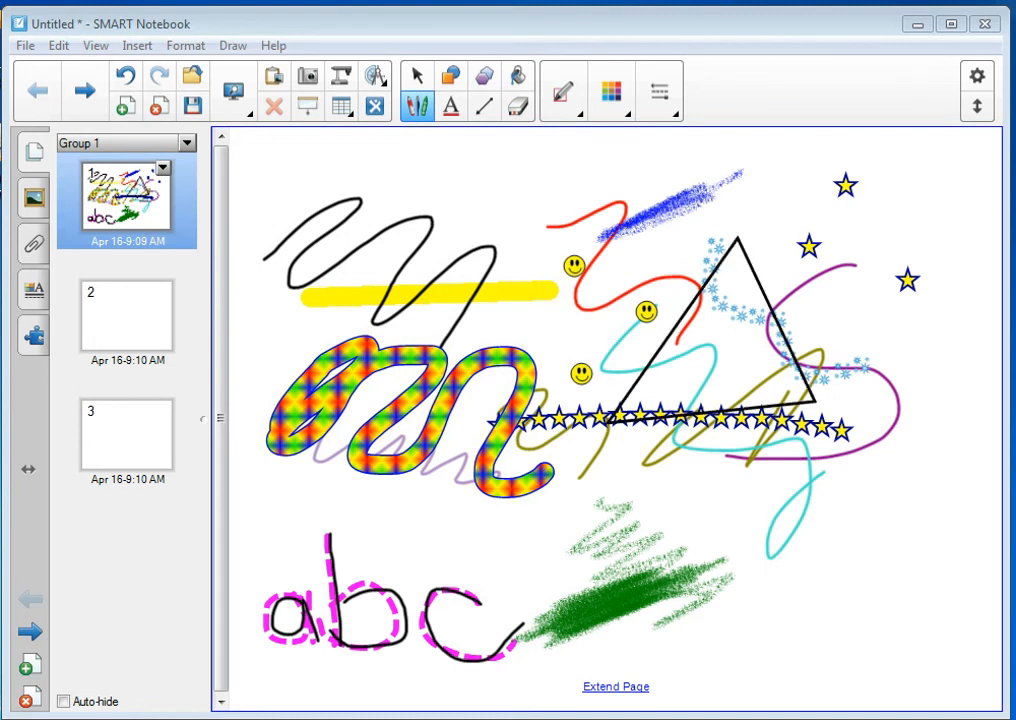
{"action": "mouse_move", "coordinate": [832, 512]}
{"action": "left_mouse_down"}
{"action": "mouse_move", "coordinate": [833, 551]}
{"action": "mouse_move", "coordinate": [870, 660]}
{"action": "mouse_move", "coordinate": [953, 642]}
{"action": "mouse_move", "coordinate": [905, 455]}
{"action": "mouse_move", "coordinate": [820, 480]}
{"action": "mouse_move", "coordinate": [838, 542]}
{"action": "left_mouse_up"}
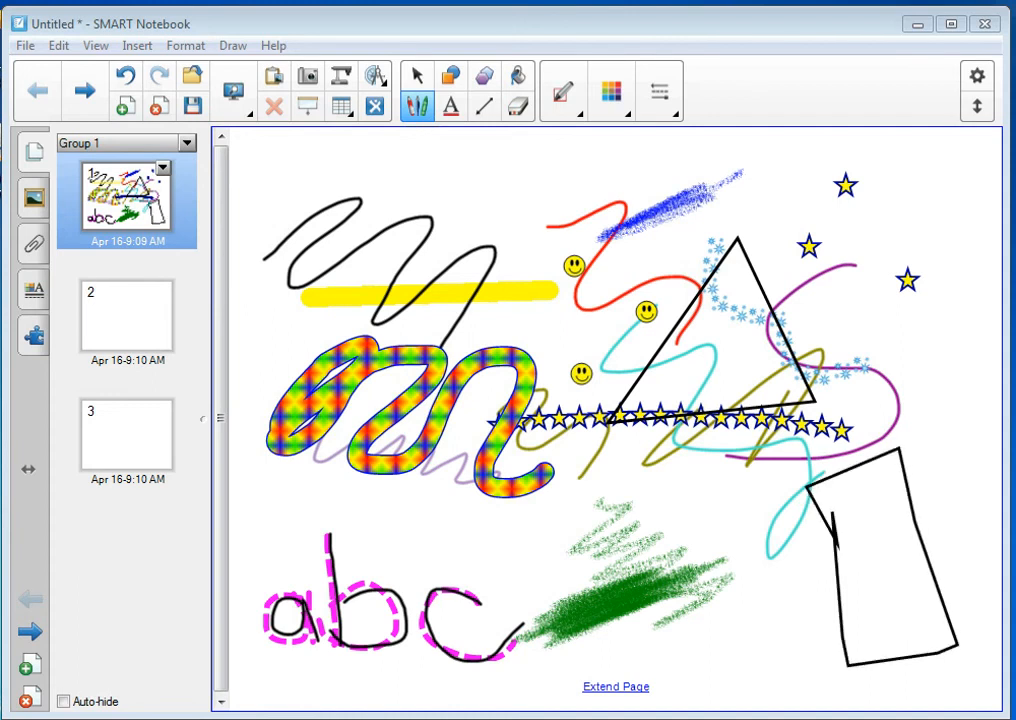
{"action": "mouse_move", "coordinate": [770, 606]}
{"action": "left_mouse_down"}
{"action": "mouse_move", "coordinate": [752, 643]}
{"action": "mouse_move", "coordinate": [777, 636]}
{"action": "mouse_move", "coordinate": [771, 608]}
{"action": "left_mouse_up"}
{"action": "mouse_move", "coordinate": [726, 520]}
{"action": "left_mouse_down"}
{"action": "mouse_move", "coordinate": [730, 558]}
{"action": "mouse_move", "coordinate": [743, 570]}
{"action": "mouse_move", "coordinate": [758, 521]}
{"action": "left_mouse_up"}
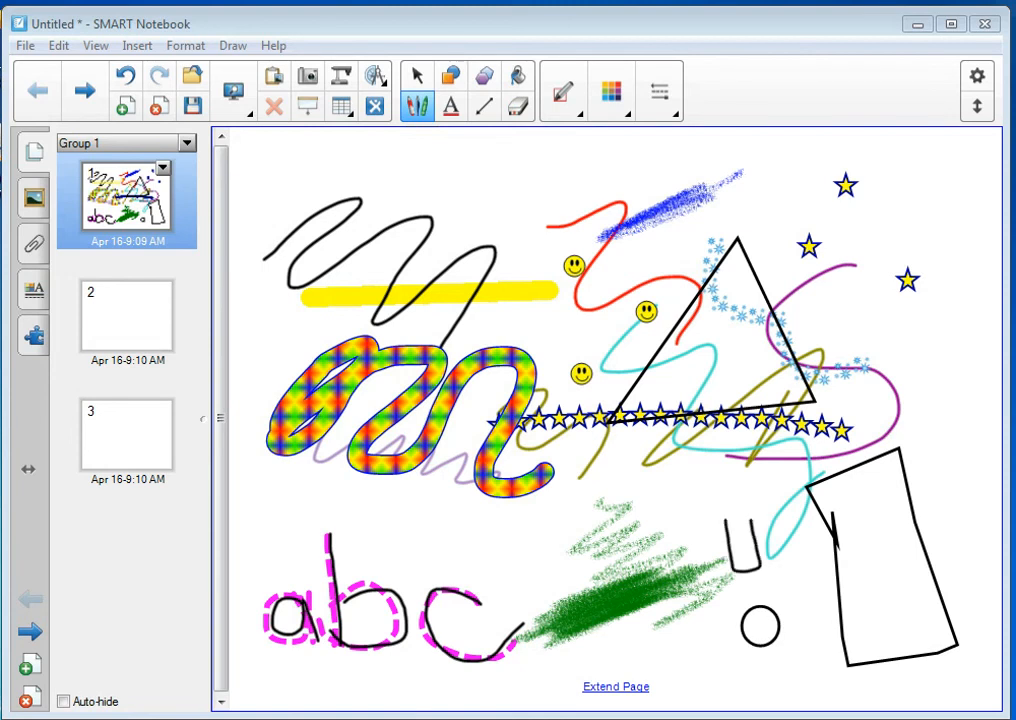
{"action": "left_click_drag", "start_coordinate": [741, 515], "coordinate": [725, 521]}
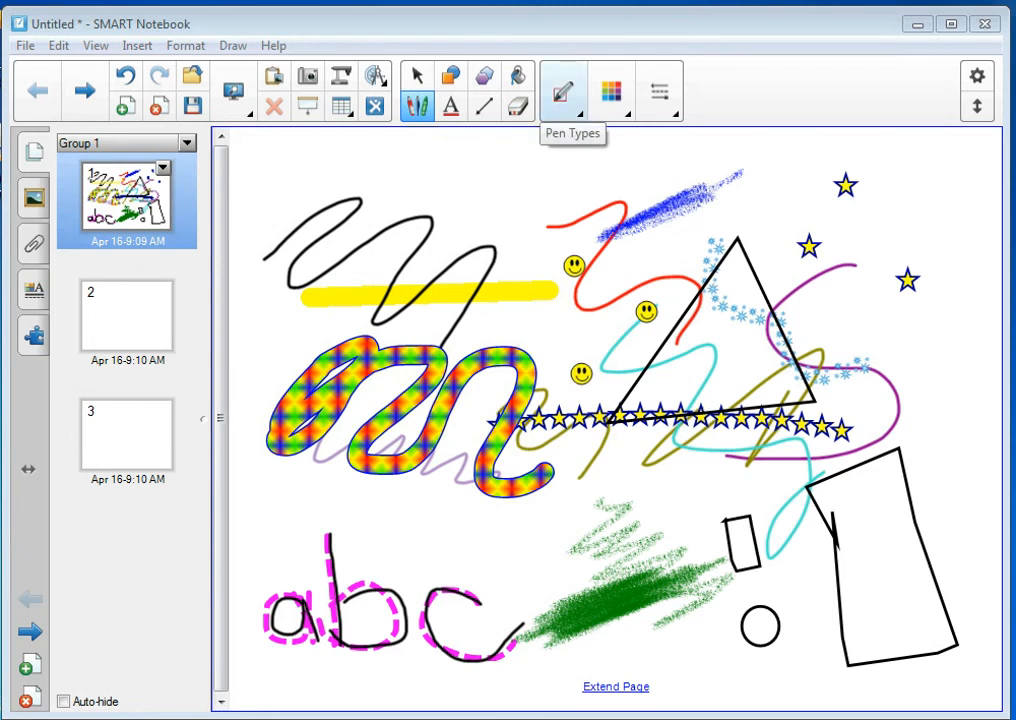
Step: Box an area with the Magic Pen to magnify it, resize the magnifier, move it over the row of stars and close it
{"action": "left_click", "coordinate": [562, 93]}
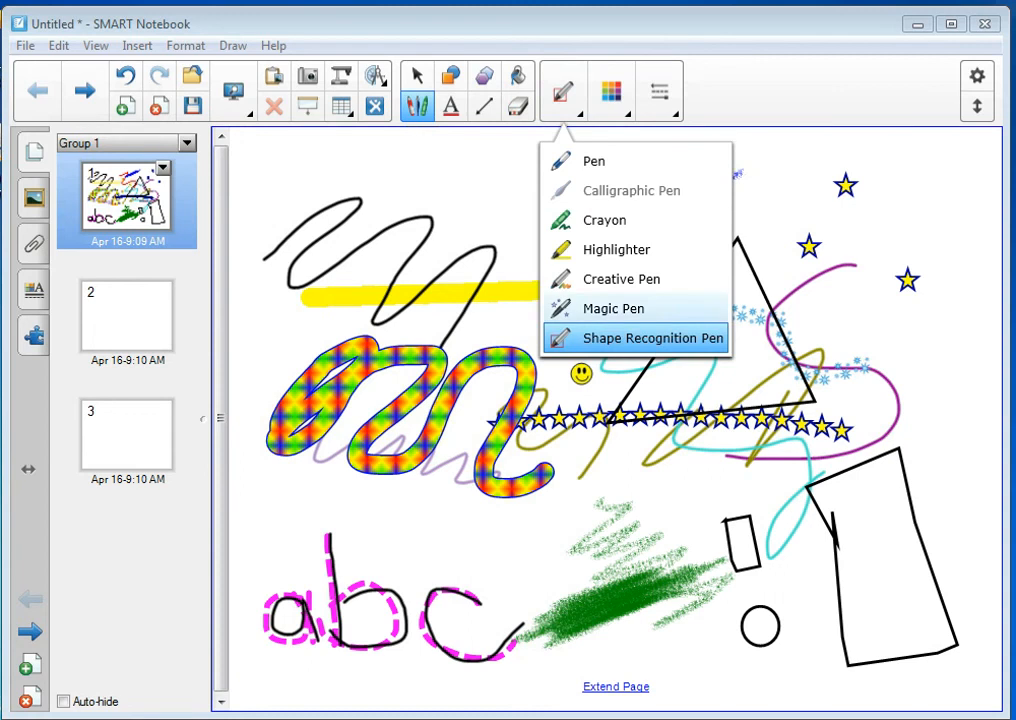
{"action": "left_click", "coordinate": [612, 308]}
{"action": "mouse_move", "coordinate": [376, 211]}
{"action": "left_mouse_down"}
{"action": "mouse_move", "coordinate": [374, 337]}
{"action": "mouse_move", "coordinate": [459, 368]}
{"action": "mouse_move", "coordinate": [561, 368]}
{"action": "mouse_move", "coordinate": [566, 198]}
{"action": "mouse_move", "coordinate": [376, 200]}
{"action": "left_mouse_up"}
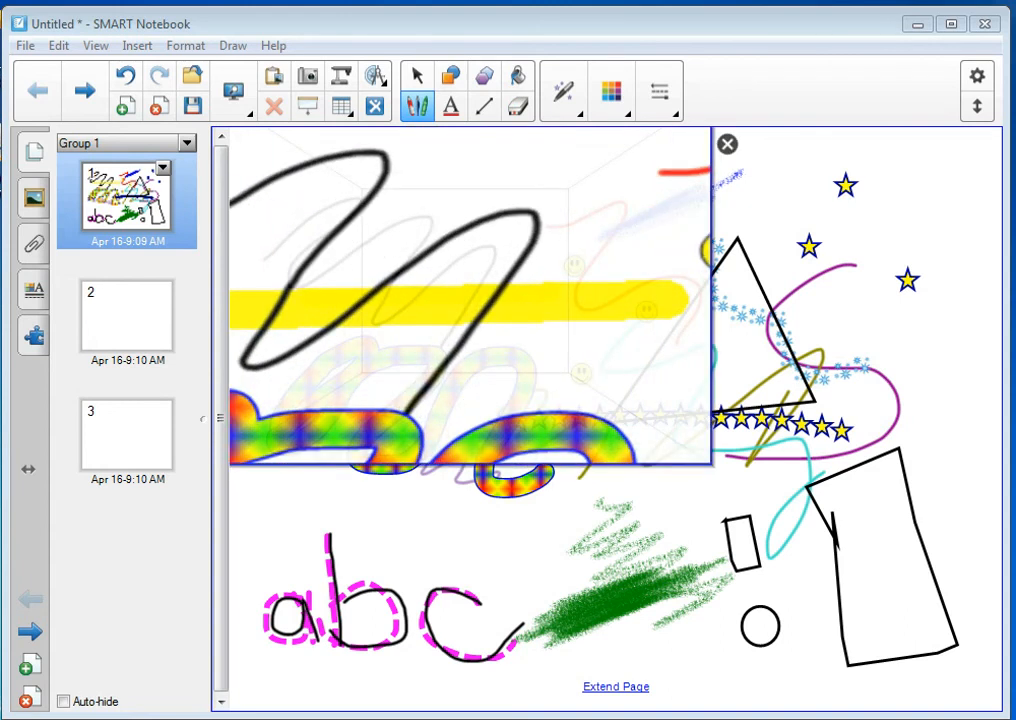
{"action": "left_click_drag", "start_coordinate": [710, 462], "coordinate": [670, 463]}
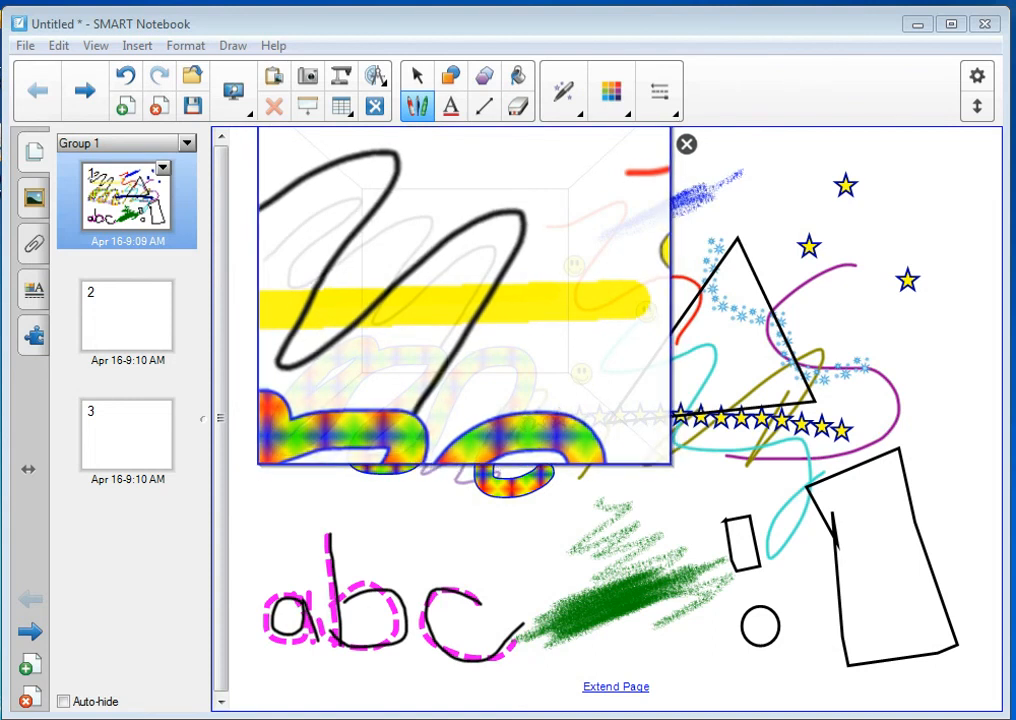
{"action": "mouse_move", "coordinate": [465, 281]}
{"action": "left_mouse_down"}
{"action": "mouse_move", "coordinate": [520, 384]}
{"action": "mouse_move", "coordinate": [700, 462]}
{"action": "mouse_move", "coordinate": [633, 529]}
{"action": "mouse_move", "coordinate": [518, 536]}
{"action": "mouse_move", "coordinate": [389, 474]}
{"action": "mouse_move", "coordinate": [477, 334]}
{"action": "mouse_move", "coordinate": [644, 352]}
{"action": "mouse_move", "coordinate": [717, 449]}
{"action": "left_mouse_up"}
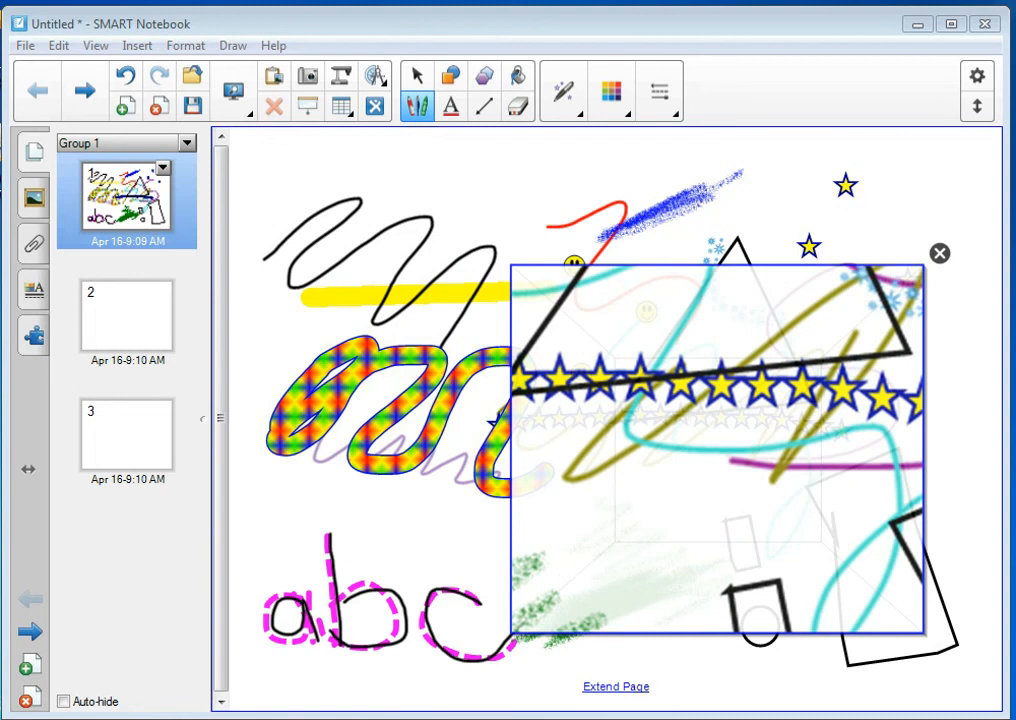
{"action": "left_click", "coordinate": [939, 253]}
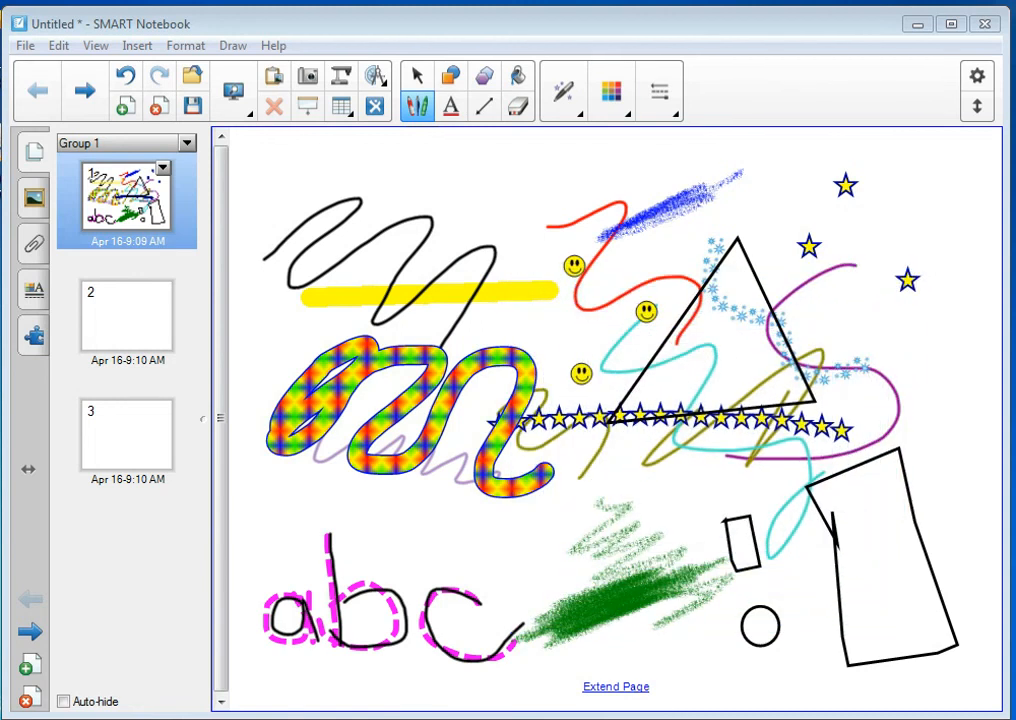
Step: Draw fading strokes across the page with the Magic Pen
{"action": "mouse_move", "coordinate": [455, 175]}
{"action": "left_mouse_down"}
{"action": "mouse_move", "coordinate": [485, 222]}
{"action": "mouse_move", "coordinate": [585, 238]}
{"action": "mouse_move", "coordinate": [908, 488]}
{"action": "left_mouse_up"}
{"action": "left_click_drag", "start_coordinate": [268, 331], "coordinate": [358, 326]}
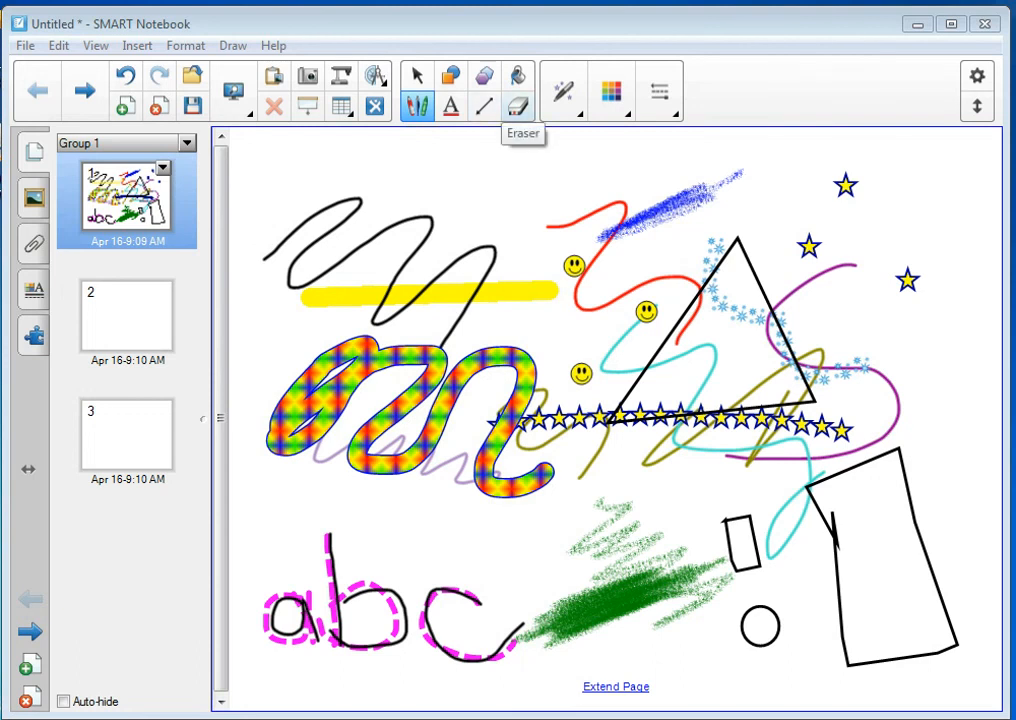
Step: Try the different eraser sizes to erase the blue crayon scribble and the strokes crossing the triangle's interior
{"action": "left_click", "coordinate": [517, 104]}
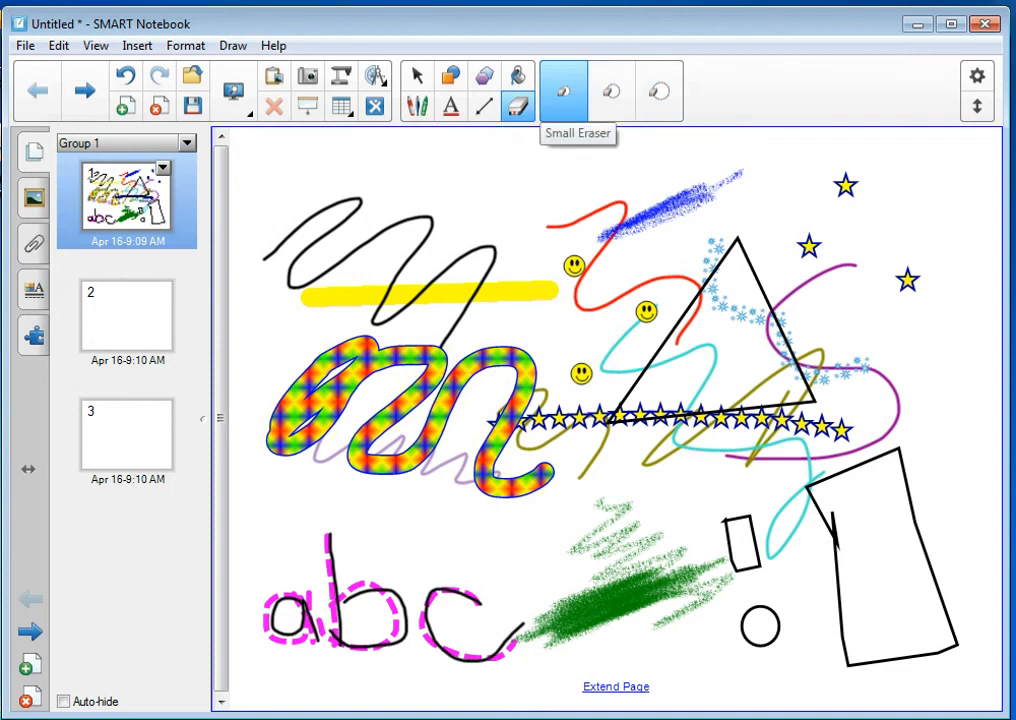
{"action": "mouse_move", "coordinate": [554, 282]}
{"action": "left_mouse_down"}
{"action": "mouse_move", "coordinate": [578, 279]}
{"action": "mouse_move", "coordinate": [617, 220]}
{"action": "mouse_move", "coordinate": [714, 229]}
{"action": "mouse_move", "coordinate": [733, 168]}
{"action": "left_mouse_up"}
{"action": "left_click", "coordinate": [612, 91]}
{"action": "left_click", "coordinate": [659, 91]}
{"action": "mouse_move", "coordinate": [719, 395]}
{"action": "left_mouse_down"}
{"action": "mouse_move", "coordinate": [742, 381]}
{"action": "mouse_move", "coordinate": [777, 541]}
{"action": "mouse_move", "coordinate": [737, 396]}
{"action": "left_mouse_up"}
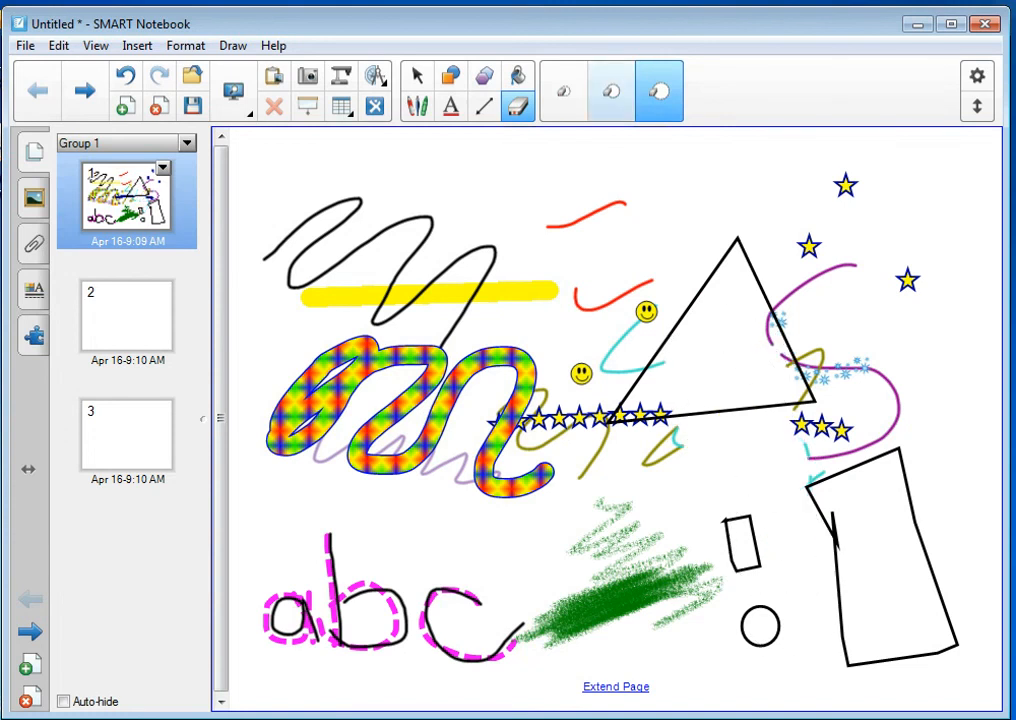
Step: Erase the rainbow squiggle, yellow highlight, light purple zigzag and most of the black squiggle with the Small Eraser
{"action": "left_click", "coordinate": [563, 91]}
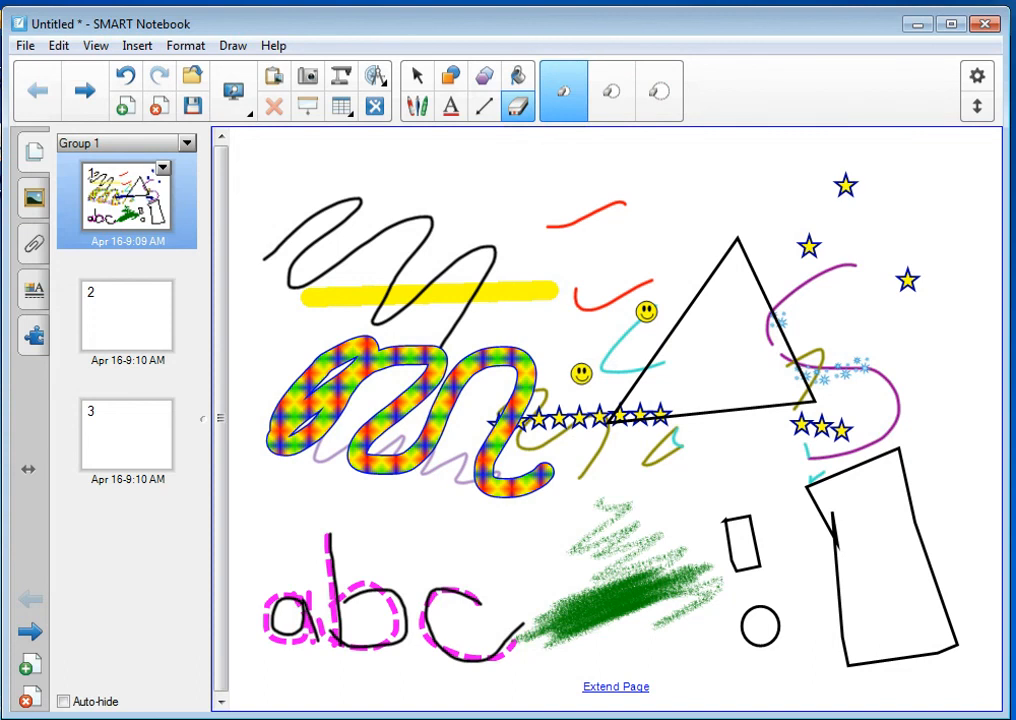
{"action": "mouse_move", "coordinate": [763, 206]}
{"action": "left_mouse_down"}
{"action": "mouse_move", "coordinate": [602, 229]}
{"action": "mouse_move", "coordinate": [771, 446]}
{"action": "mouse_move", "coordinate": [911, 249]}
{"action": "mouse_move", "coordinate": [645, 165]}
{"action": "mouse_move", "coordinate": [567, 358]}
{"action": "left_mouse_up"}
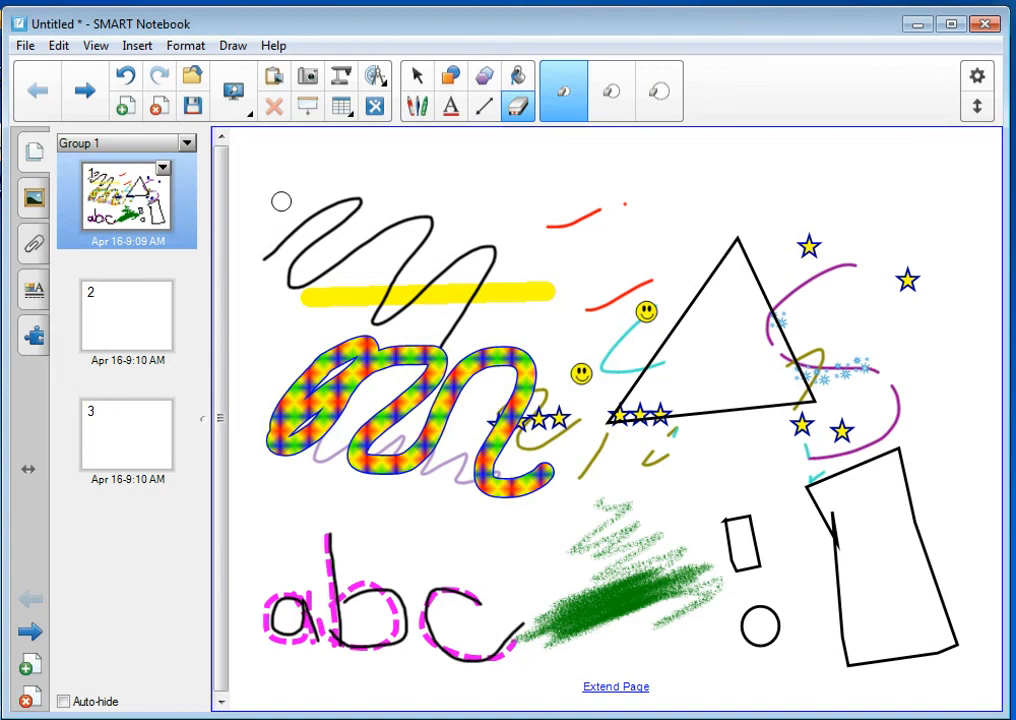
{"action": "mouse_move", "coordinate": [366, 352]}
{"action": "left_mouse_down"}
{"action": "mouse_move", "coordinate": [397, 374]}
{"action": "mouse_move", "coordinate": [465, 382]}
{"action": "left_mouse_up"}
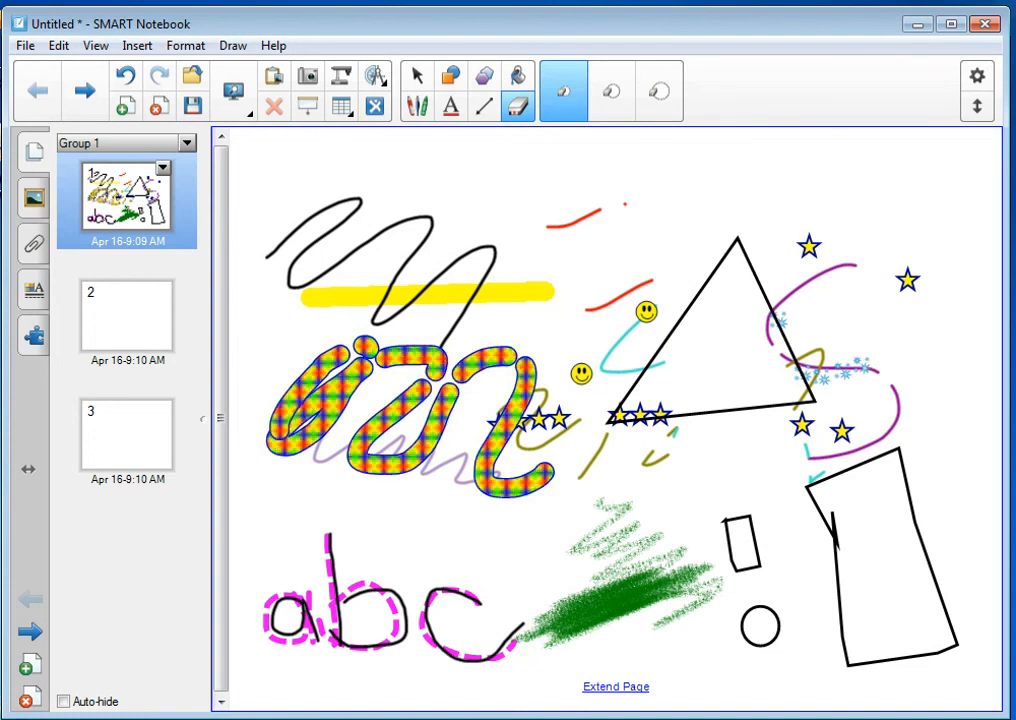
{"action": "mouse_move", "coordinate": [328, 149]}
{"action": "left_mouse_down"}
{"action": "mouse_move", "coordinate": [308, 368]}
{"action": "mouse_move", "coordinate": [321, 163]}
{"action": "mouse_move", "coordinate": [261, 317]}
{"action": "mouse_move", "coordinate": [320, 342]}
{"action": "left_mouse_up"}
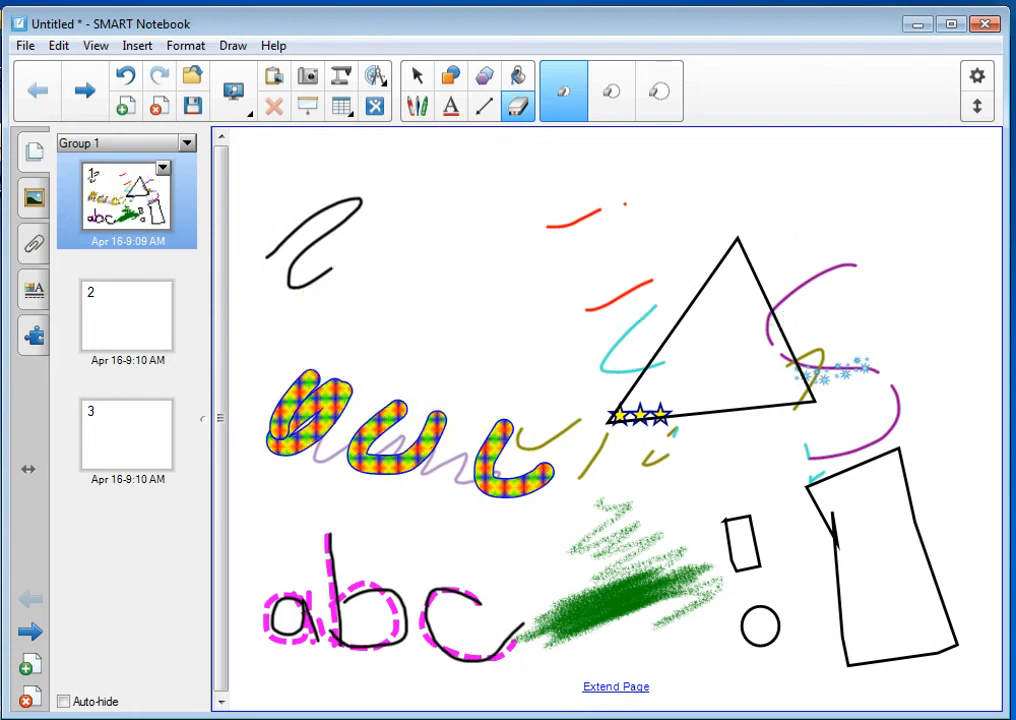
{"action": "mouse_move", "coordinate": [446, 337]}
{"action": "left_mouse_down"}
{"action": "mouse_move", "coordinate": [438, 334]}
{"action": "mouse_move", "coordinate": [297, 544]}
{"action": "mouse_move", "coordinate": [399, 307]}
{"action": "mouse_move", "coordinate": [328, 610]}
{"action": "left_mouse_up"}
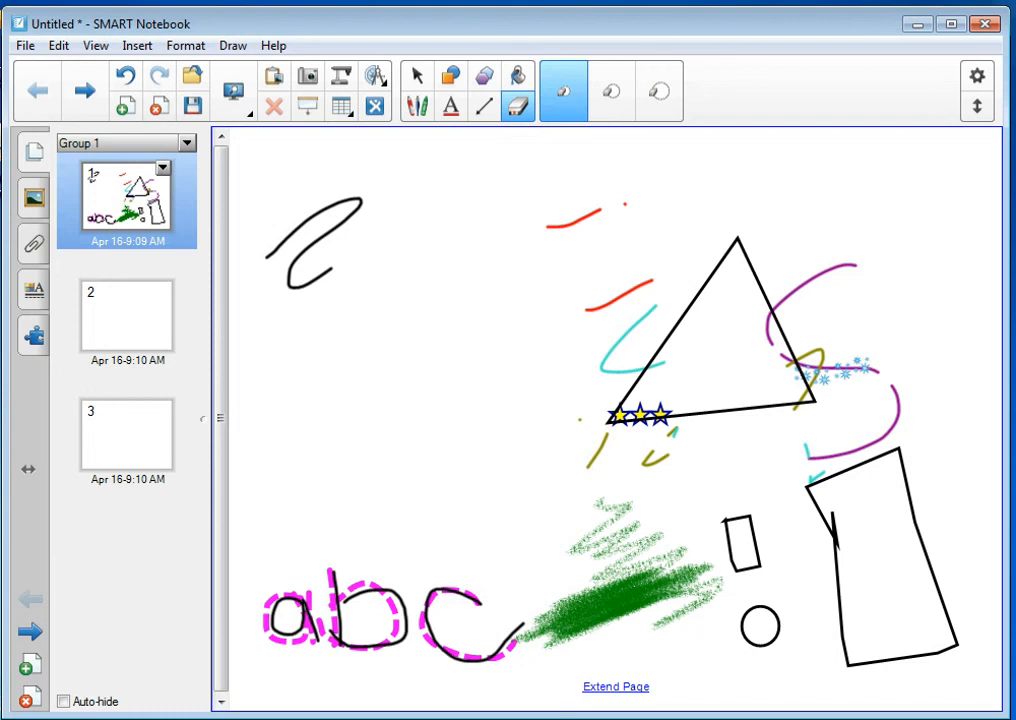
Step: Clear the ink from page 1 and clear the remaining shapes from the page, finishing with the Select tool active
{"action": "left_click", "coordinate": [162, 168]}
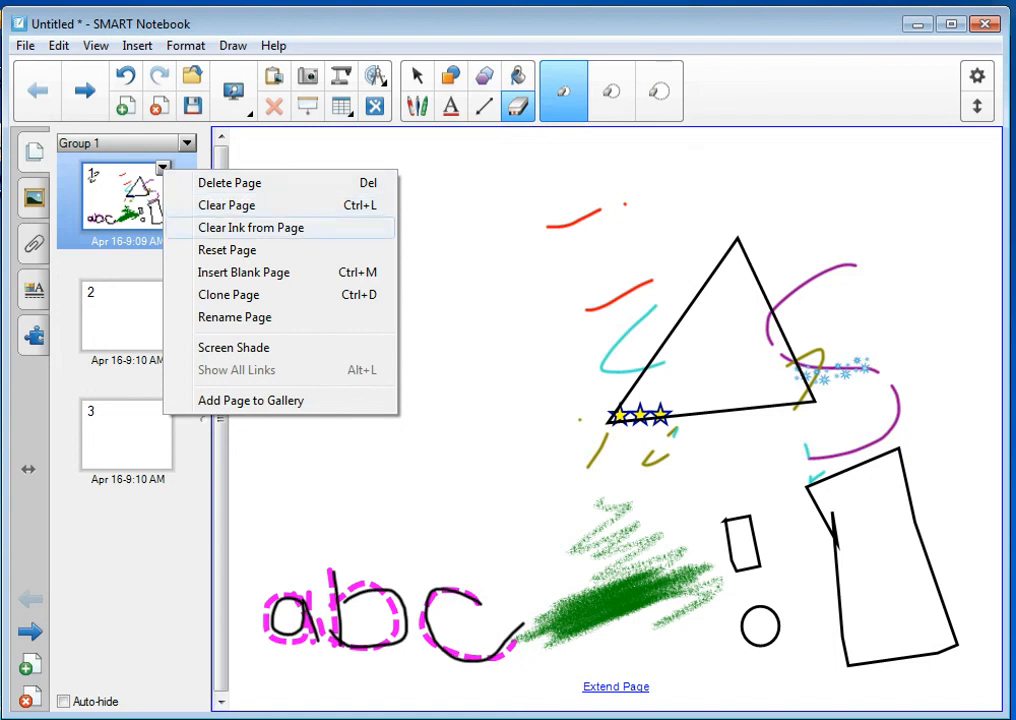
{"action": "left_click", "coordinate": [250, 227]}
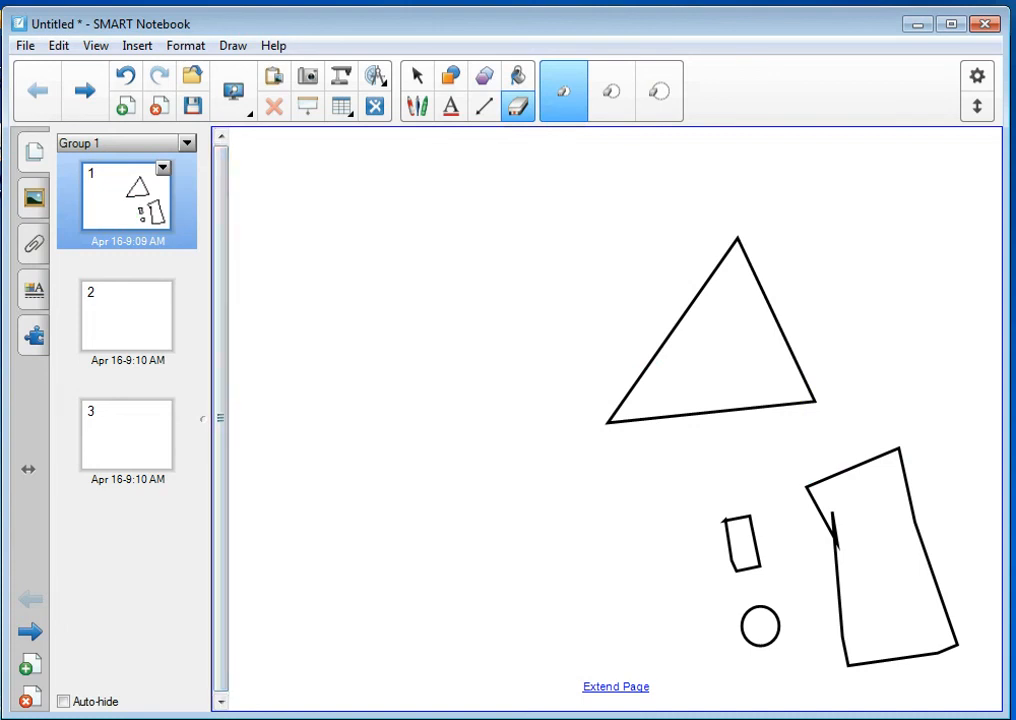
{"action": "left_click", "coordinate": [162, 168]}
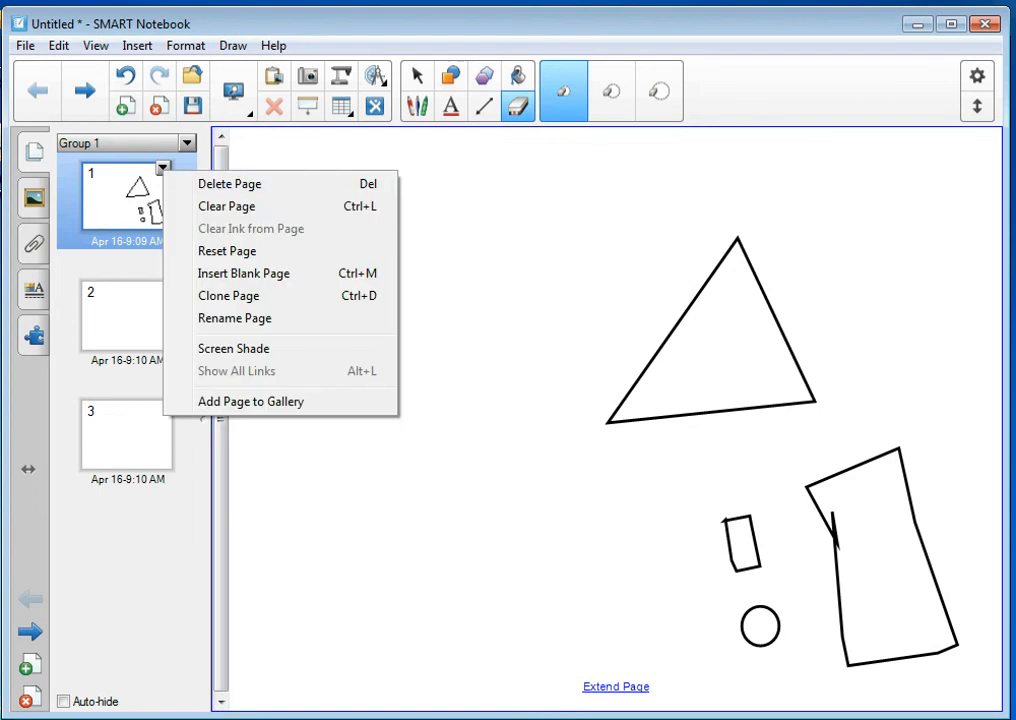
{"action": "left_click", "coordinate": [226, 206]}
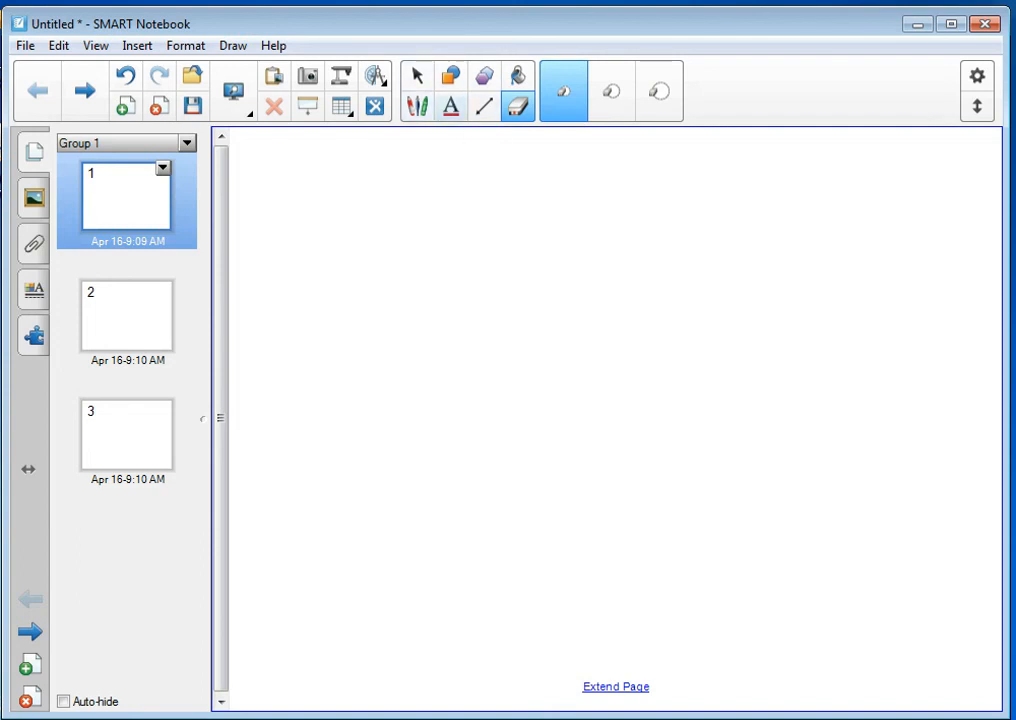
{"action": "left_click", "coordinate": [417, 76]}
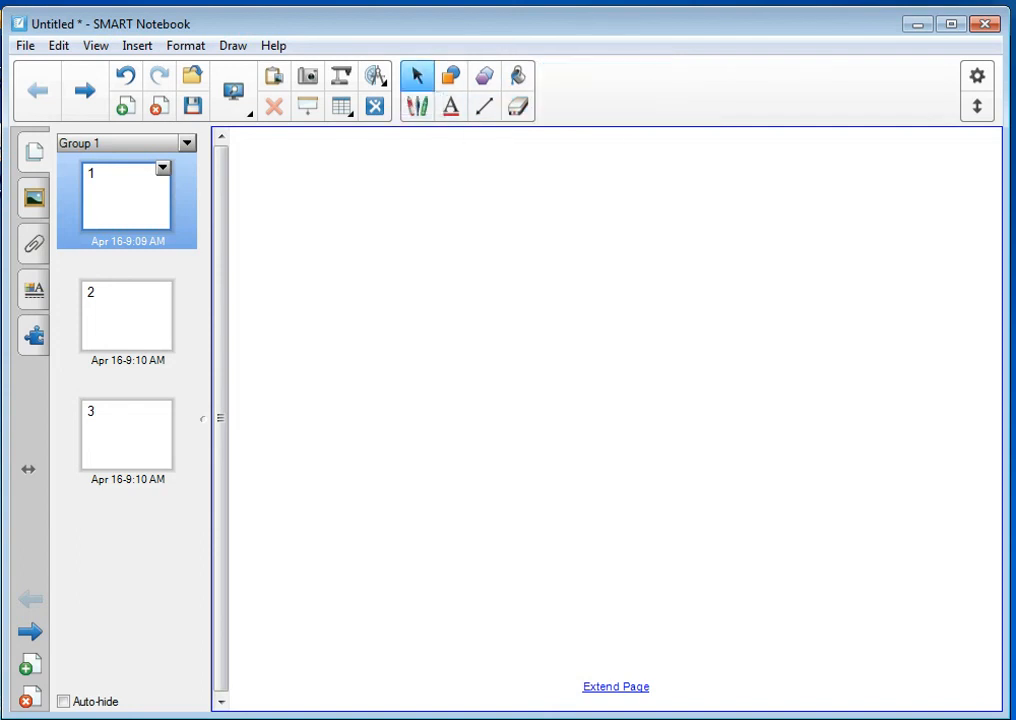